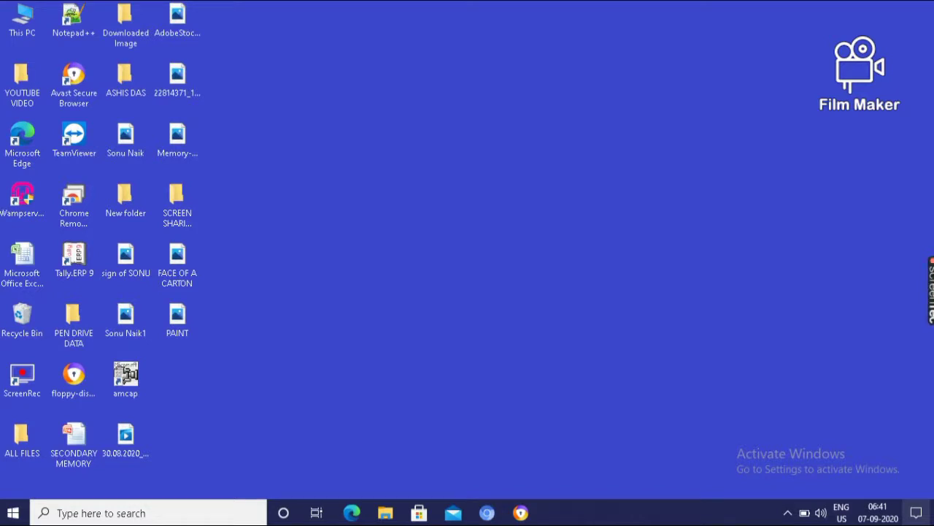
# Launch Paint by searching 'PAINT' from the Start menu.
pyautogui.click(20, 517)
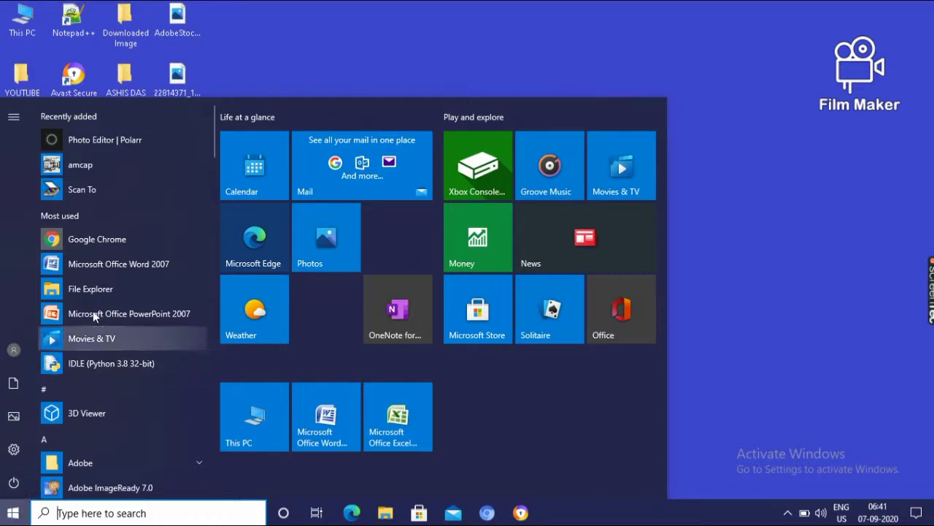
pyautogui.click(81, 513)
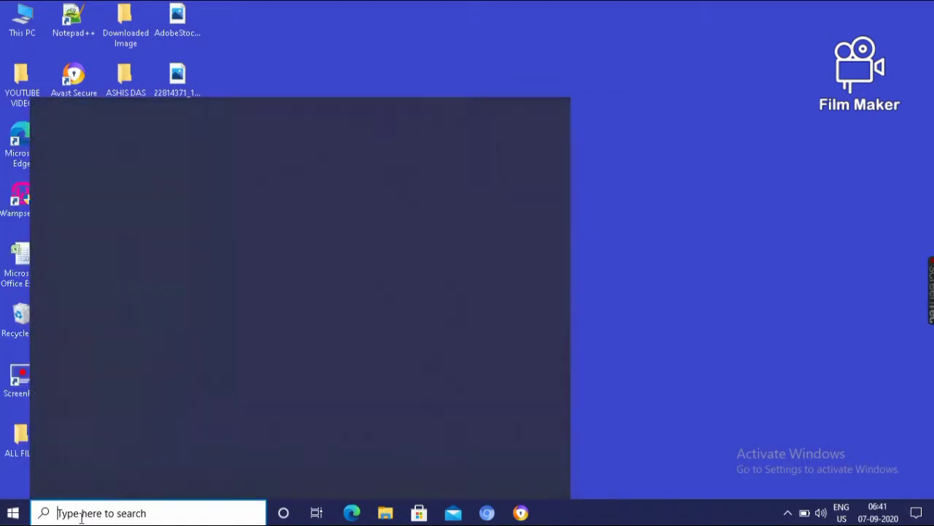
pyautogui.write('PAINT')
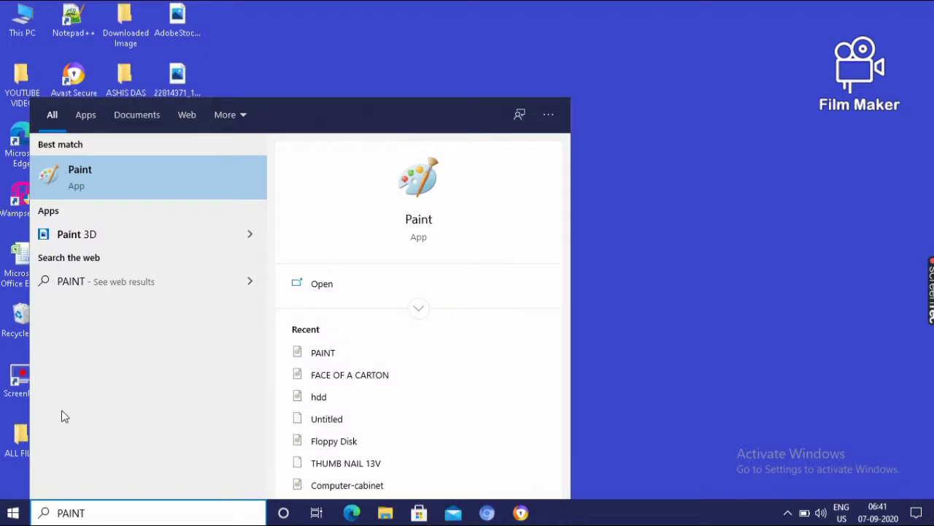
pyautogui.click(79, 174)
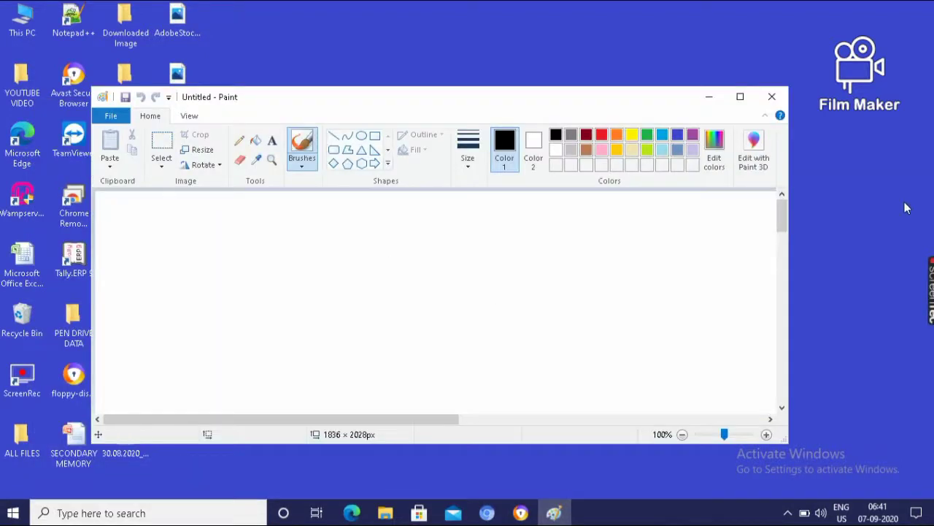
# Maximize the Paint window and move the zoom slider back to 100%.
pyautogui.click(739, 98)
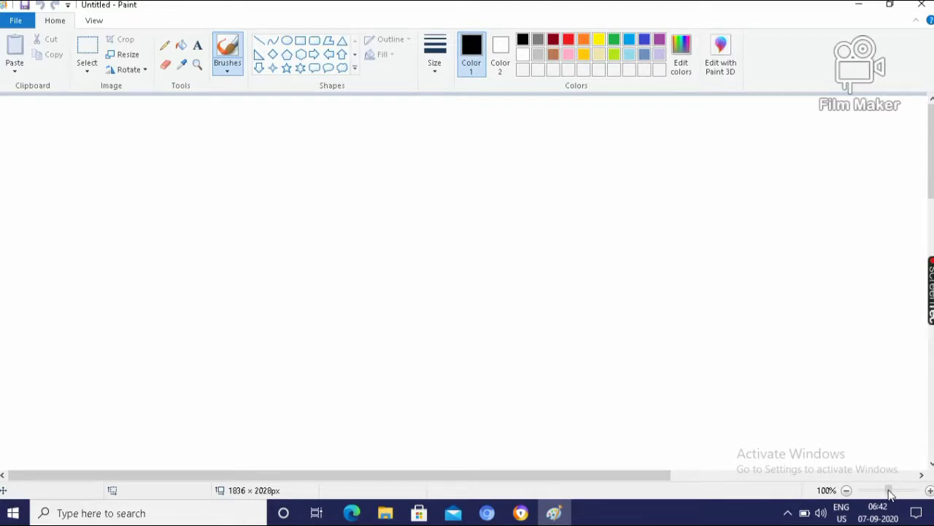
pyautogui.moveTo(896, 495); pyautogui.dragTo(902, 495)
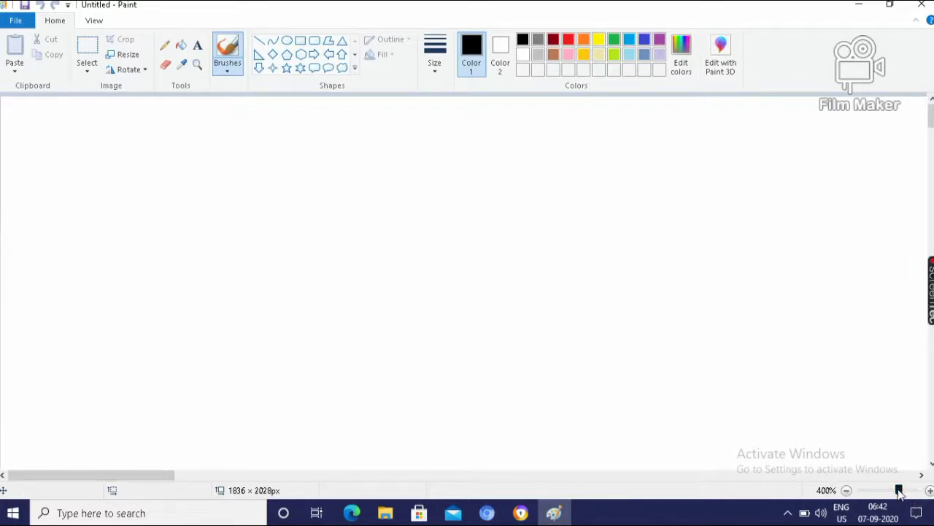
pyautogui.moveTo(900, 495); pyautogui.dragTo(890, 497)
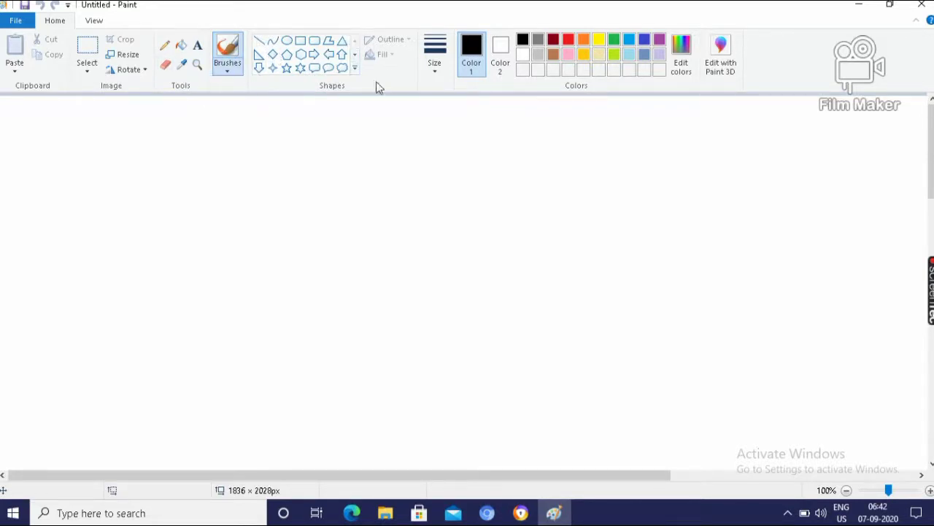
# With the Rectangle shape, draw a large outer rectangle and three smaller ones inside it.
pyautogui.click(301, 43)
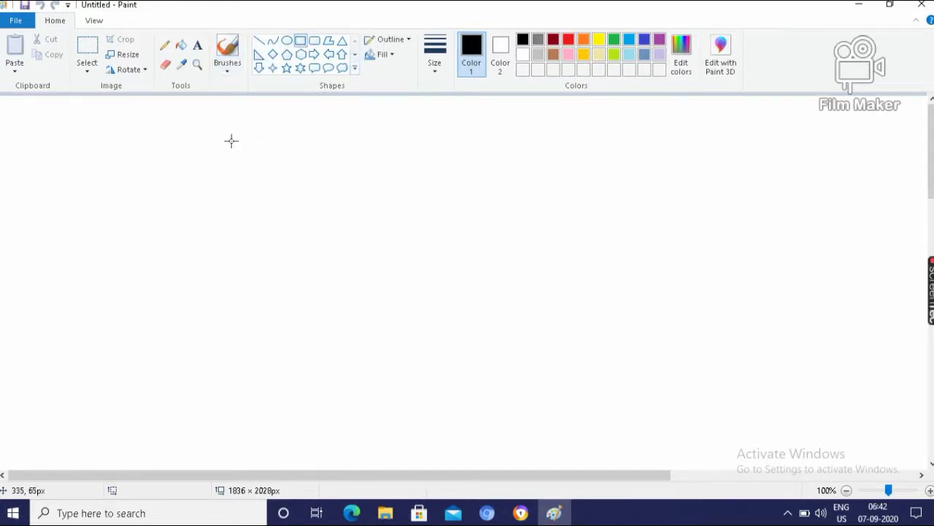
pyautogui.moveTo(231, 141); pyautogui.dragTo(623, 417)
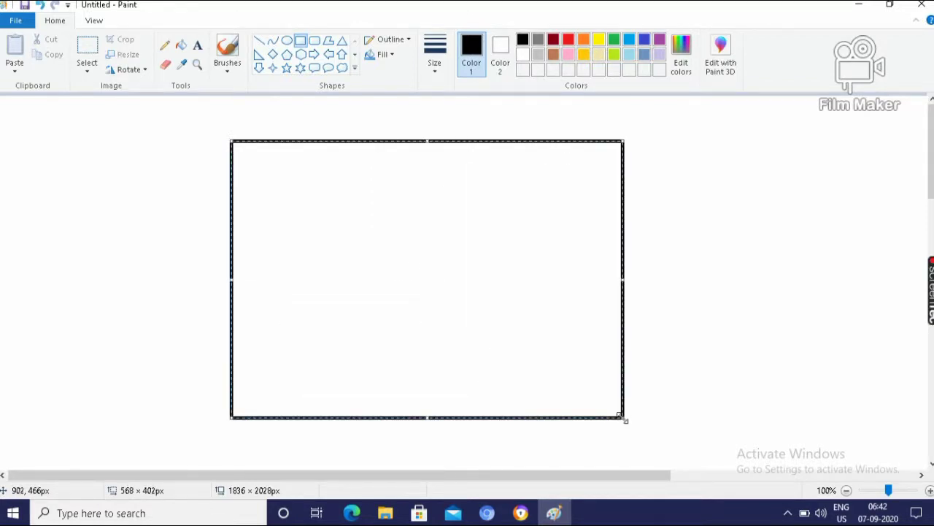
pyautogui.click(689, 347)
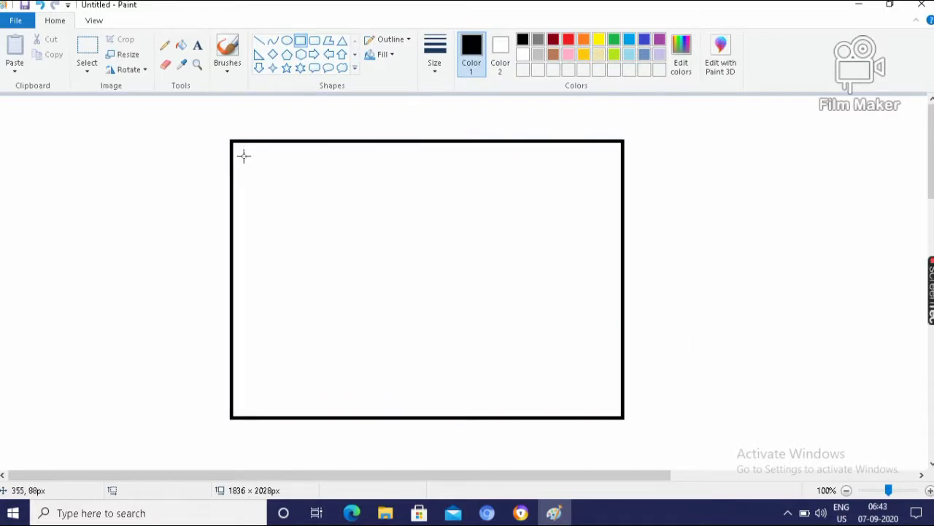
pyautogui.moveTo(239, 150); pyautogui.dragTo(614, 409)
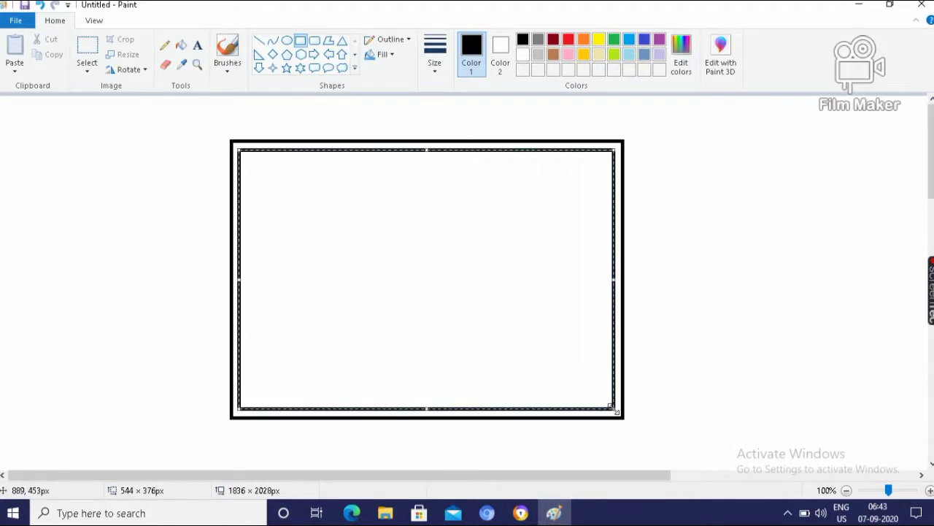
pyautogui.click(163, 298)
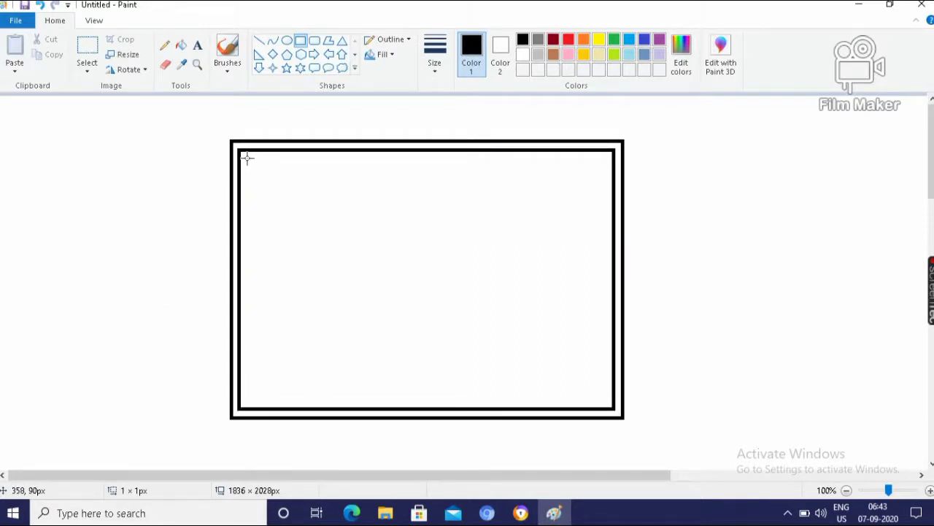
pyautogui.moveTo(247, 158); pyautogui.dragTo(606, 400)
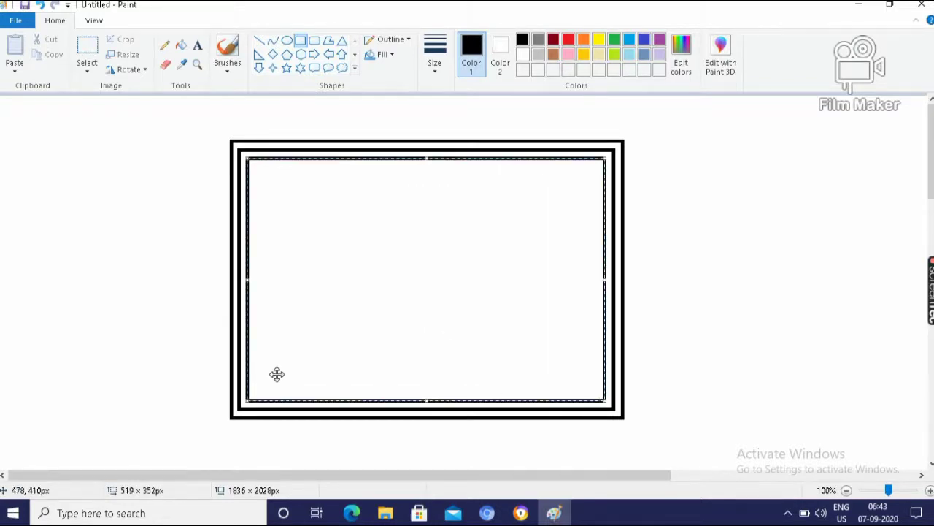
pyautogui.click(169, 352)
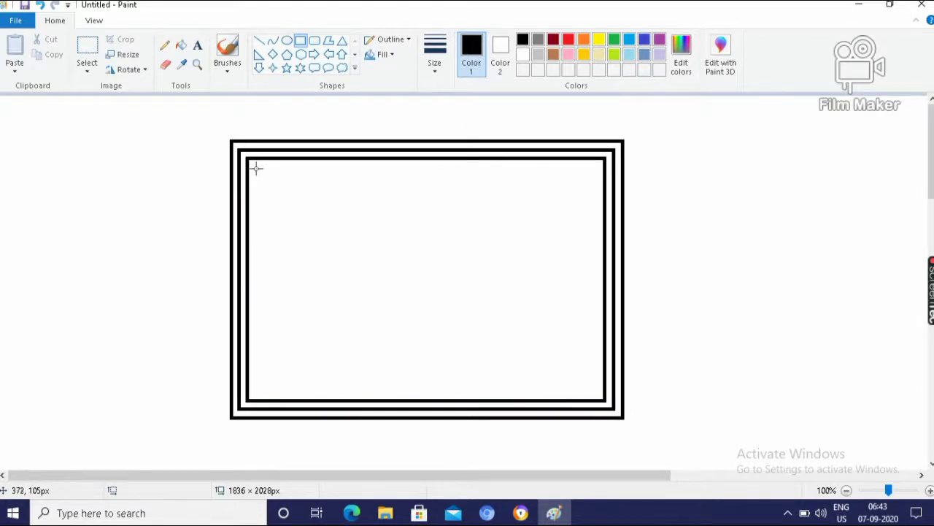
pyautogui.moveTo(254, 165); pyautogui.dragTo(596, 392)
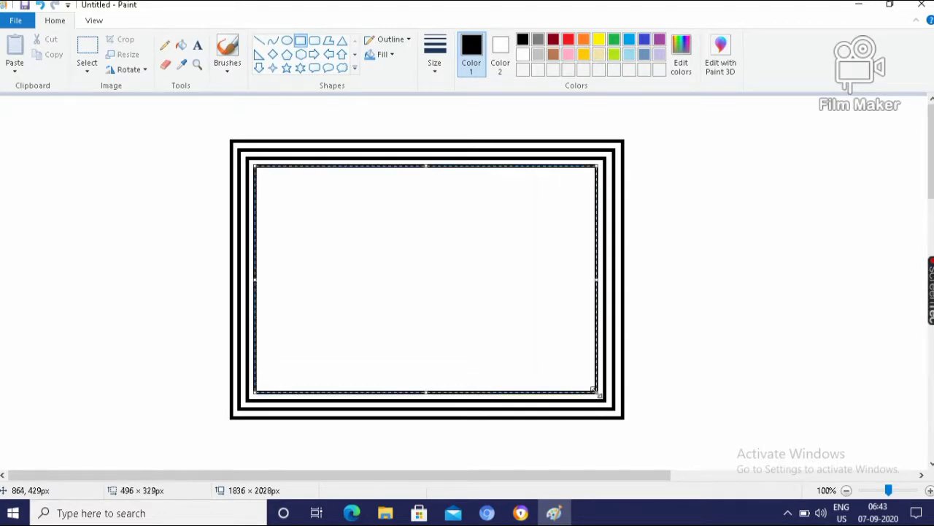
pyautogui.click(220, 286)
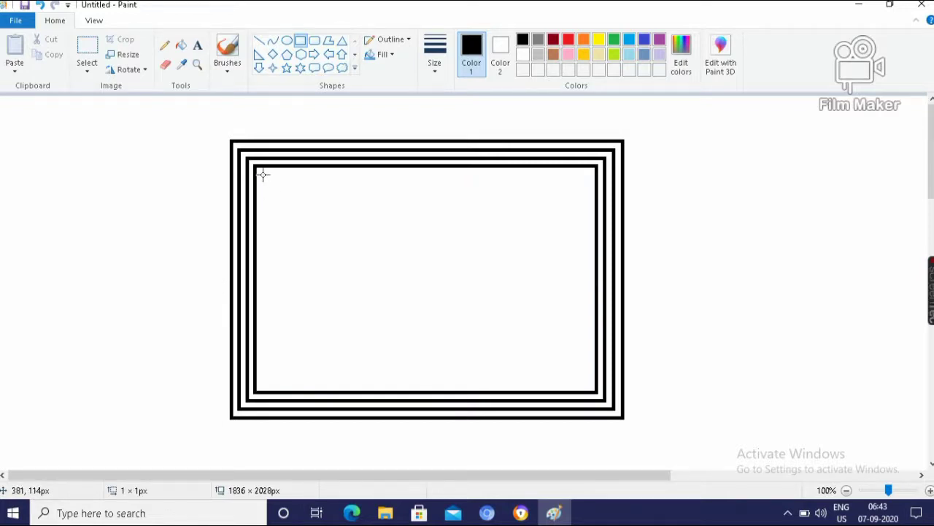
# Add five progressively smaller rectangle outlines inside the frame, down to the innermost one.
pyautogui.moveTo(264, 174); pyautogui.dragTo(586, 381)
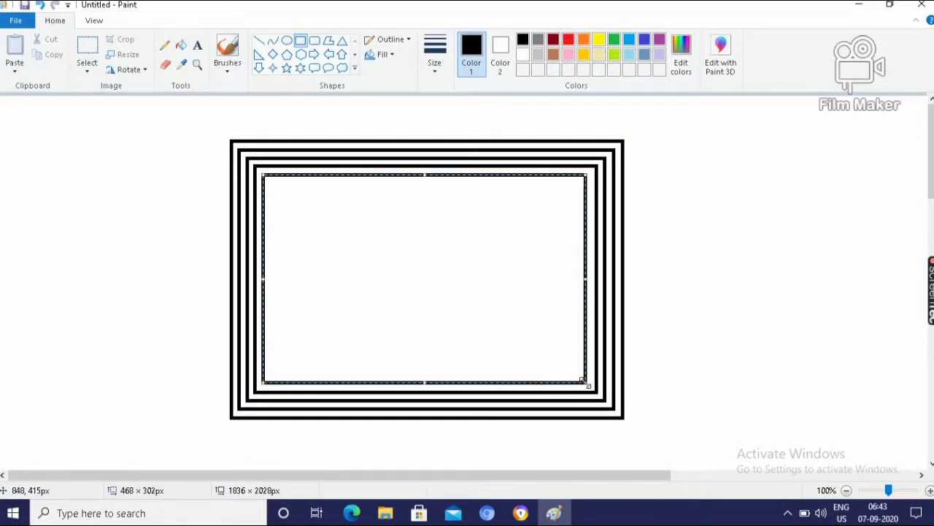
pyautogui.click(180, 247)
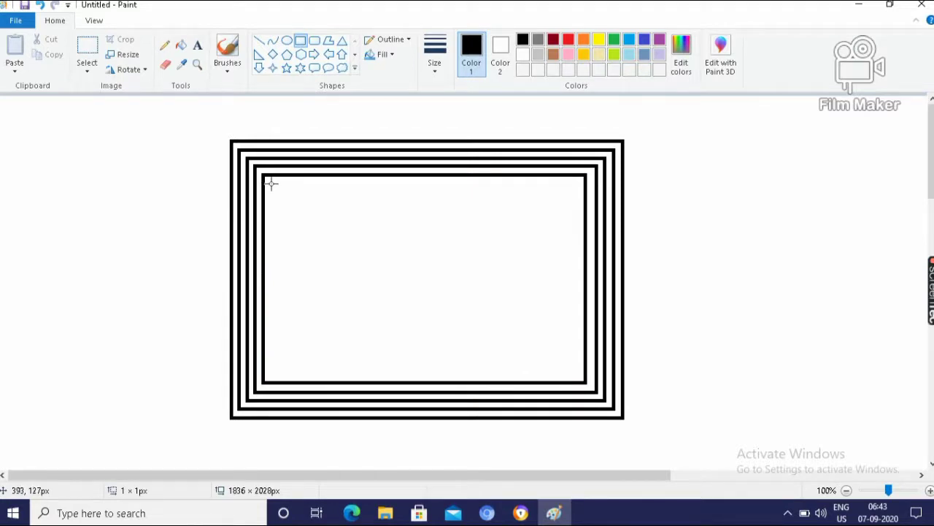
pyautogui.moveTo(271, 184); pyautogui.dragTo(576, 373)
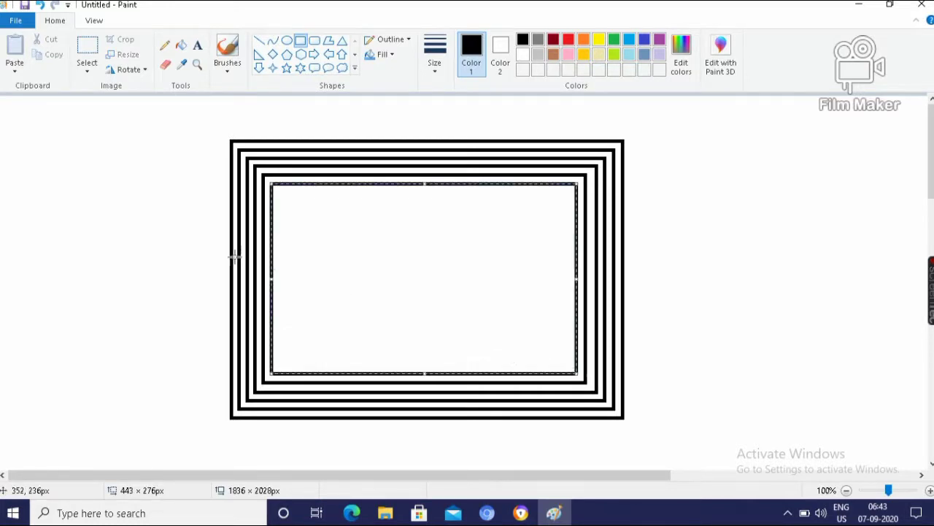
pyautogui.click(203, 247)
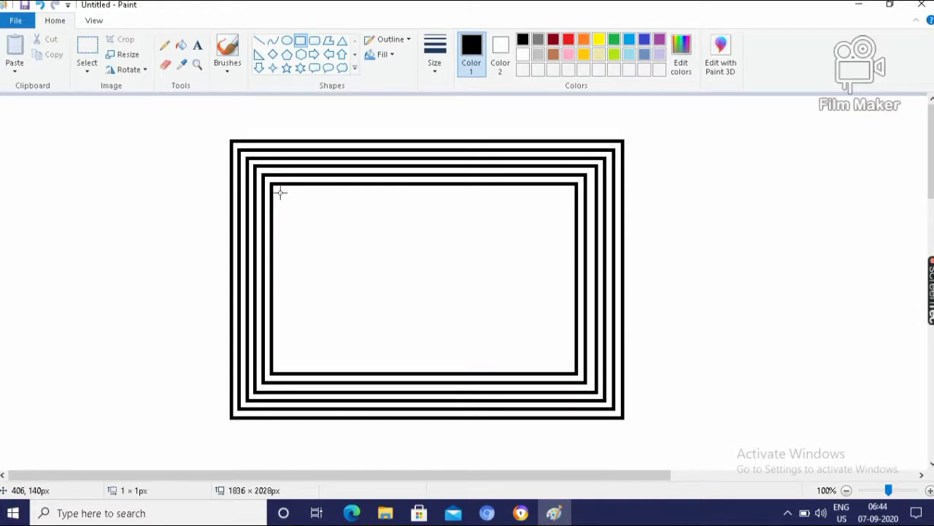
pyautogui.moveTo(280, 192); pyautogui.dragTo(566, 364)
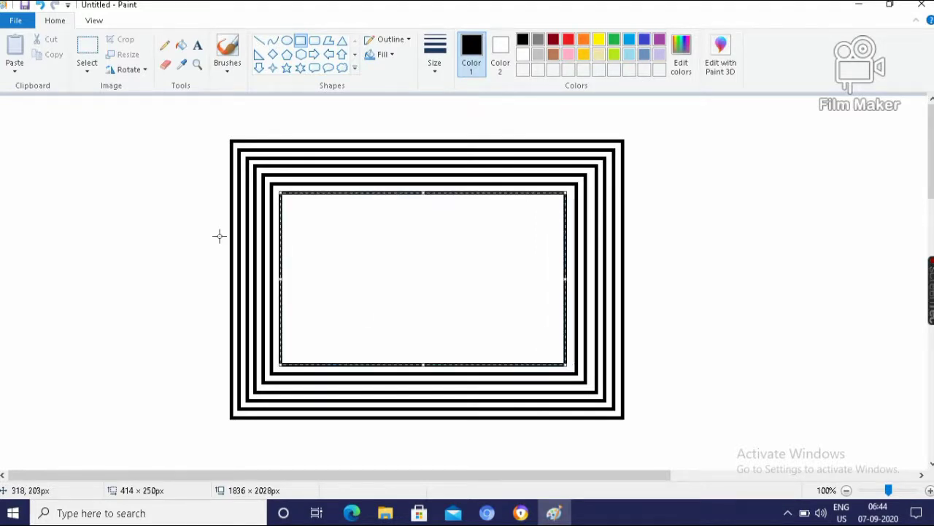
pyautogui.click(199, 225)
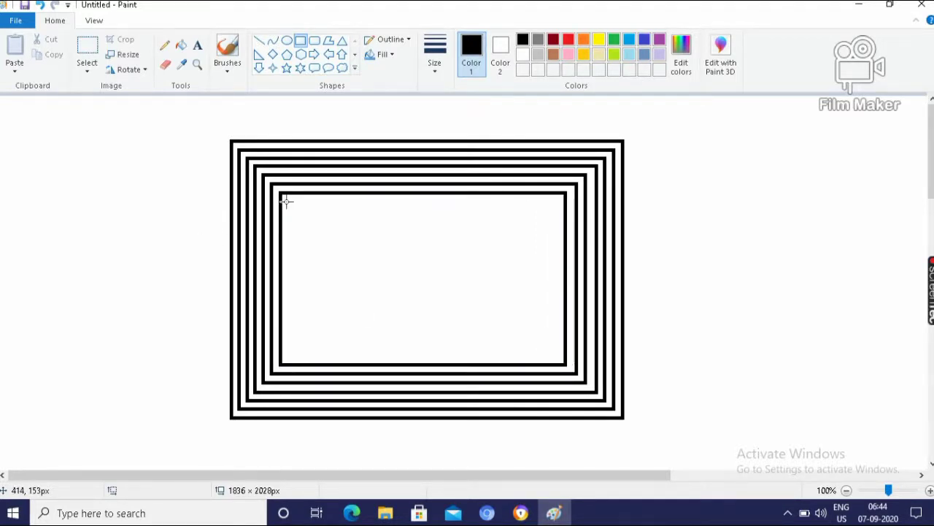
pyautogui.moveTo(289, 200)
pyautogui.mouseDown()
pyautogui.moveTo(438, 329)
pyautogui.moveTo(501, 364)
pyautogui.moveTo(556, 356)
pyautogui.mouseUp()
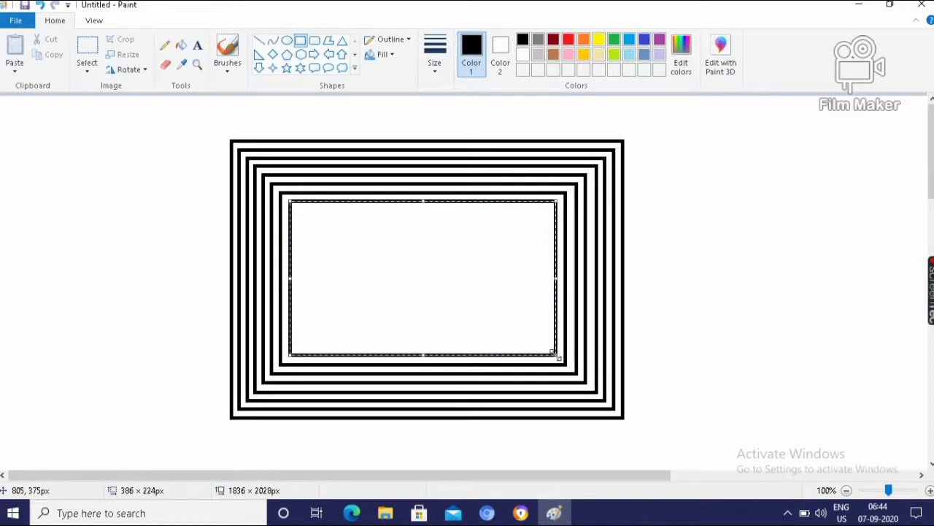
pyautogui.click(174, 272)
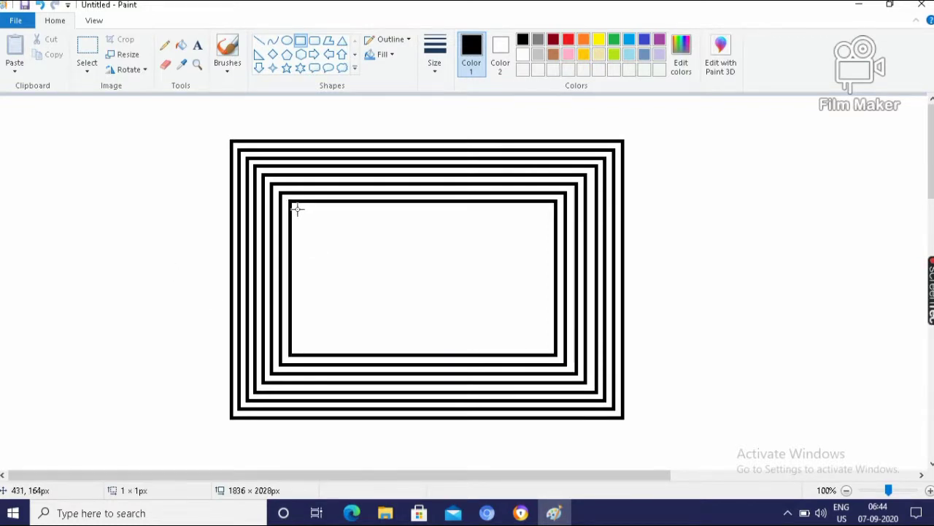
pyautogui.moveTo(297, 210); pyautogui.dragTo(542, 342)
pyautogui.moveTo(546, 343); pyautogui.dragTo(548, 344)
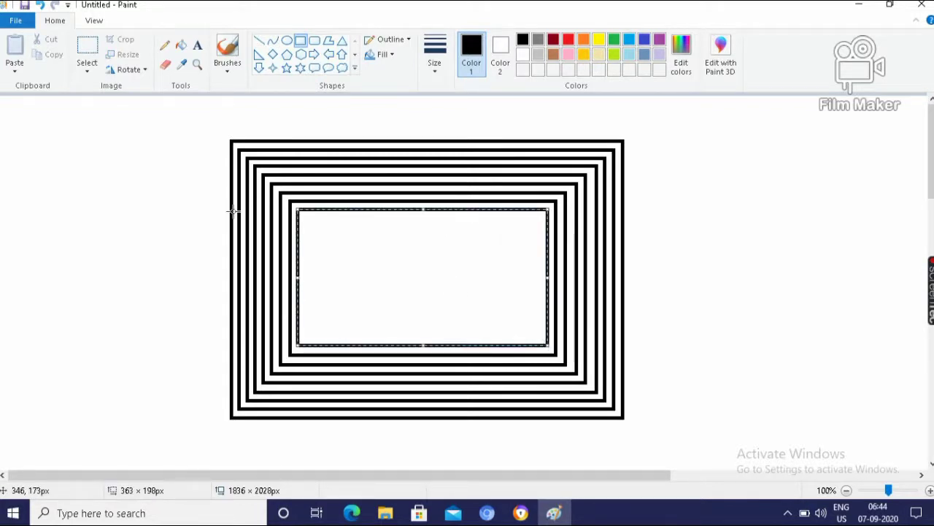
pyautogui.click(157, 202)
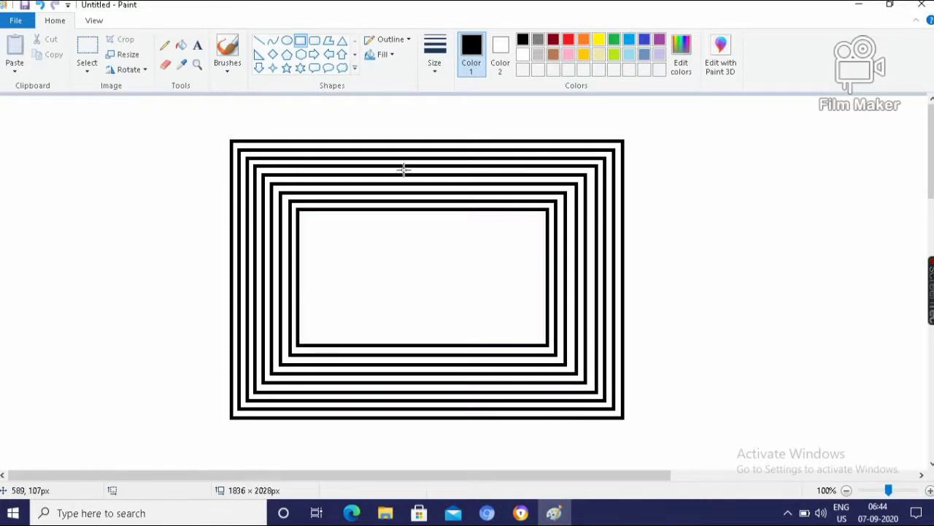
# Fill the outer four bands yellow, blue, lime and pink with Fill with color.
pyautogui.click(182, 47)
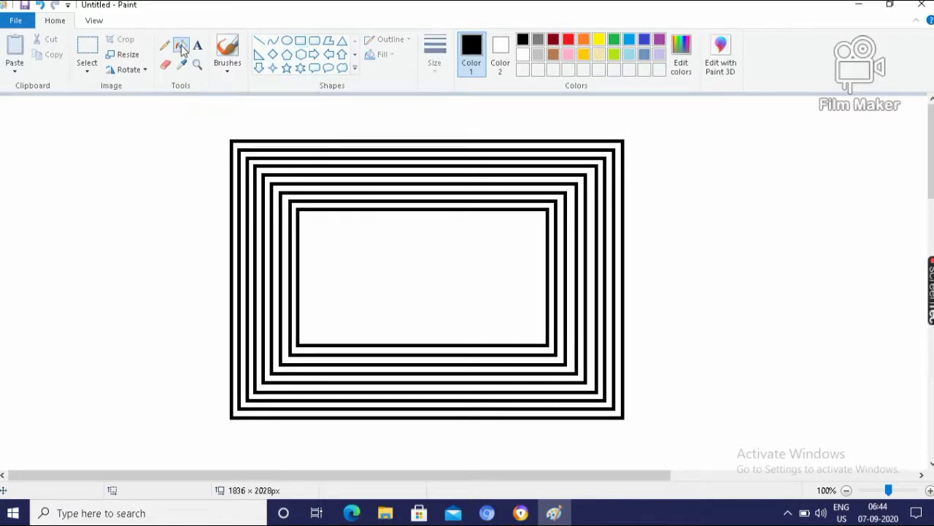
pyautogui.click(599, 40)
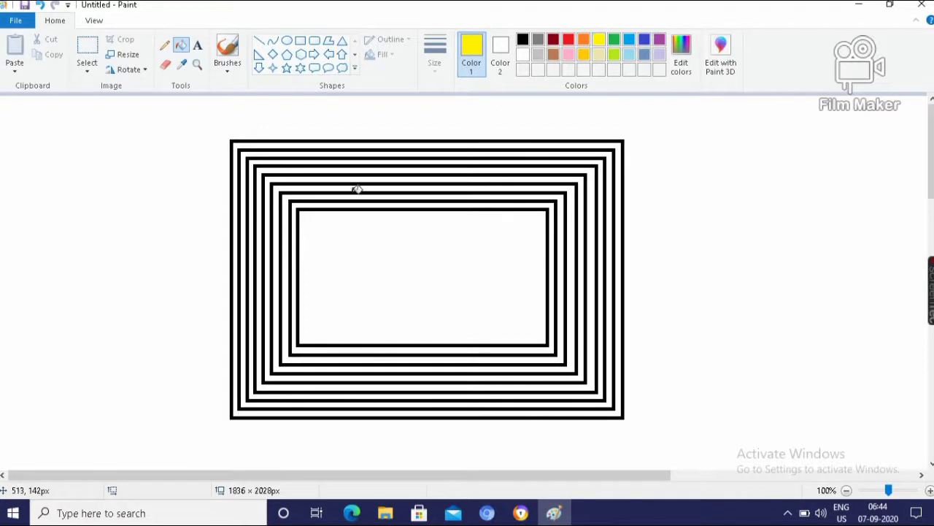
pyautogui.click(336, 145)
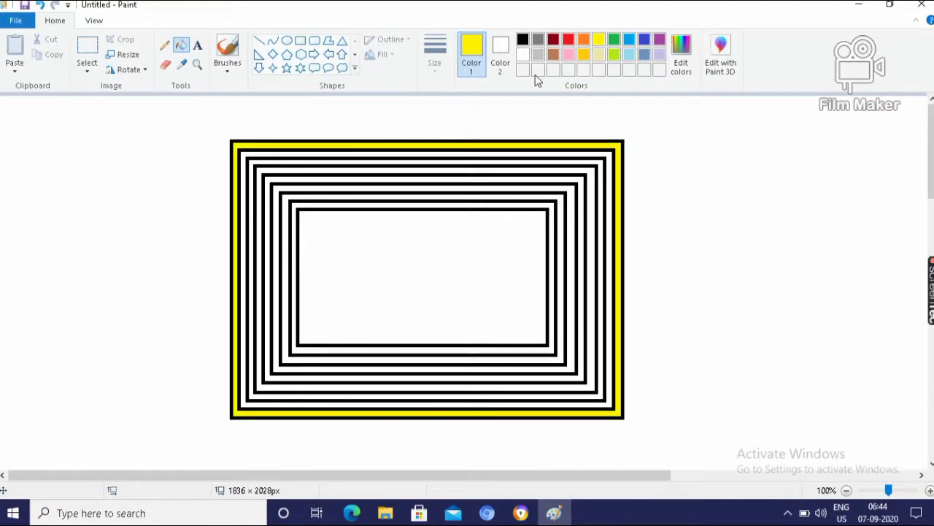
pyautogui.click(644, 43)
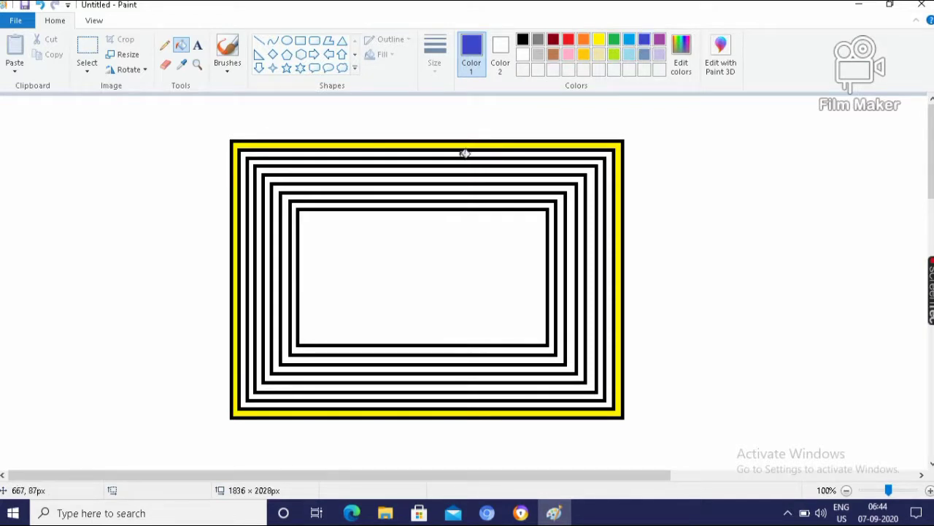
pyautogui.click(464, 153)
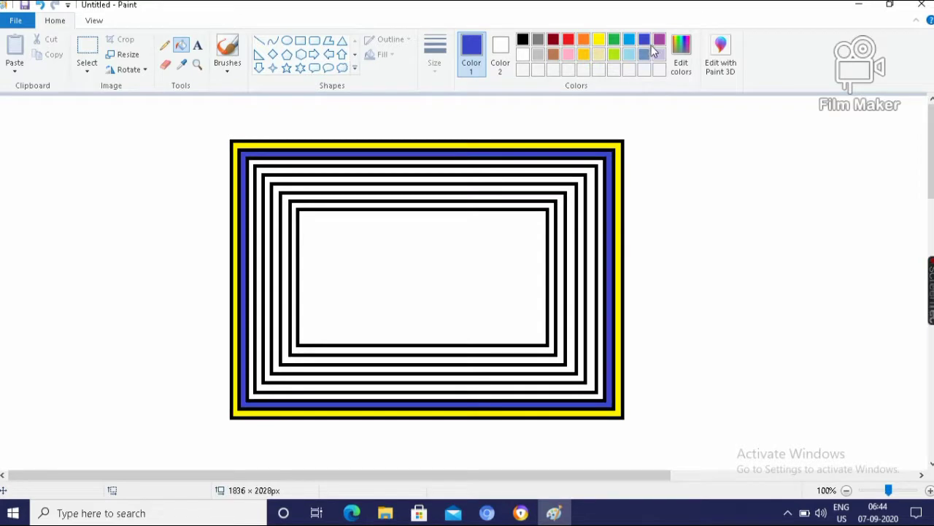
pyautogui.click(614, 56)
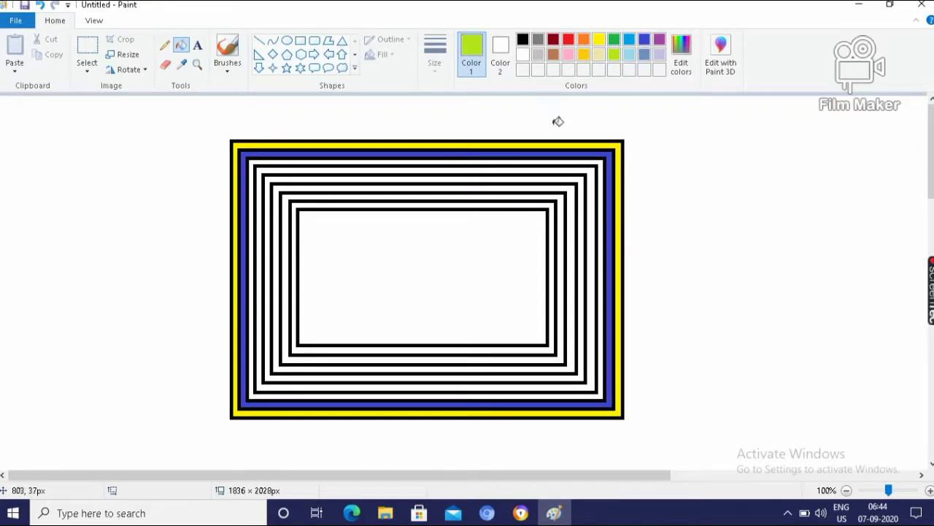
pyautogui.click(545, 160)
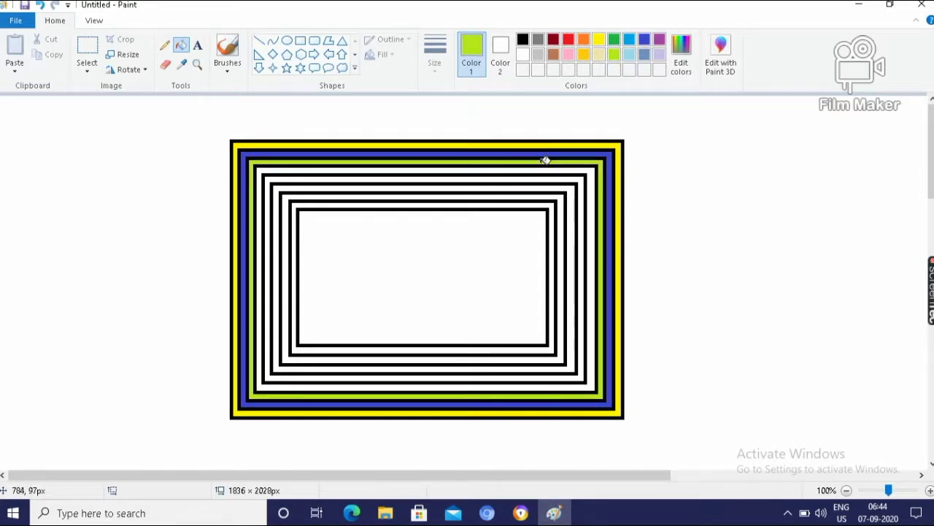
pyautogui.click(569, 56)
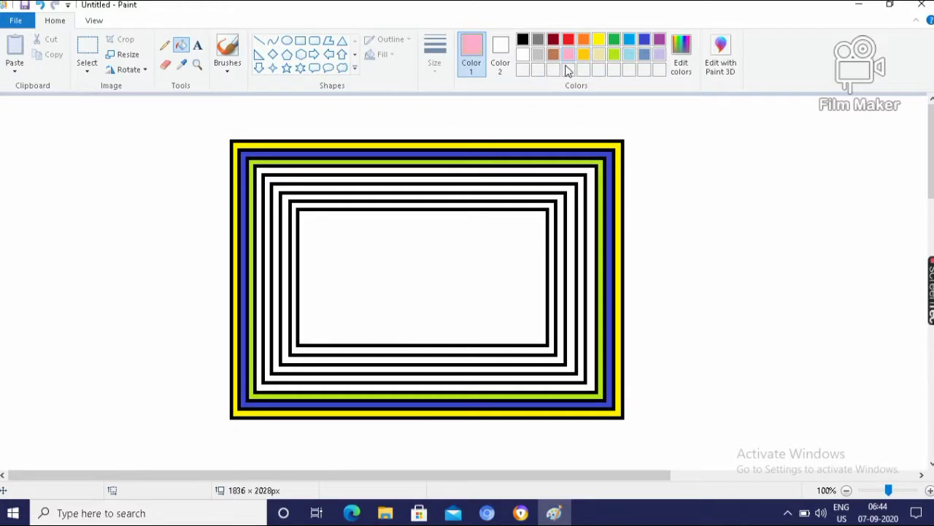
pyautogui.click(537, 167)
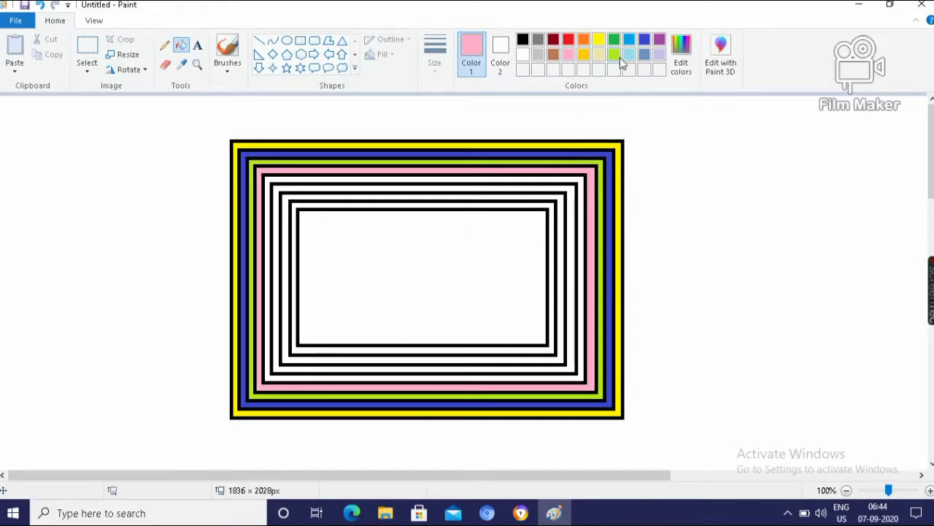
# Fill the next bands blue-grey, gold, red and sky blue, and the centre green.
pyautogui.click(646, 54)
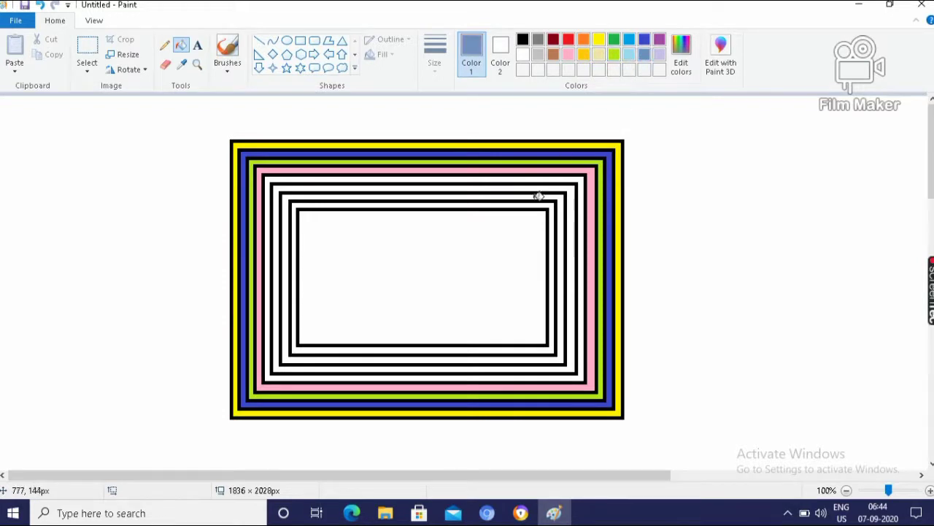
pyautogui.click(535, 179)
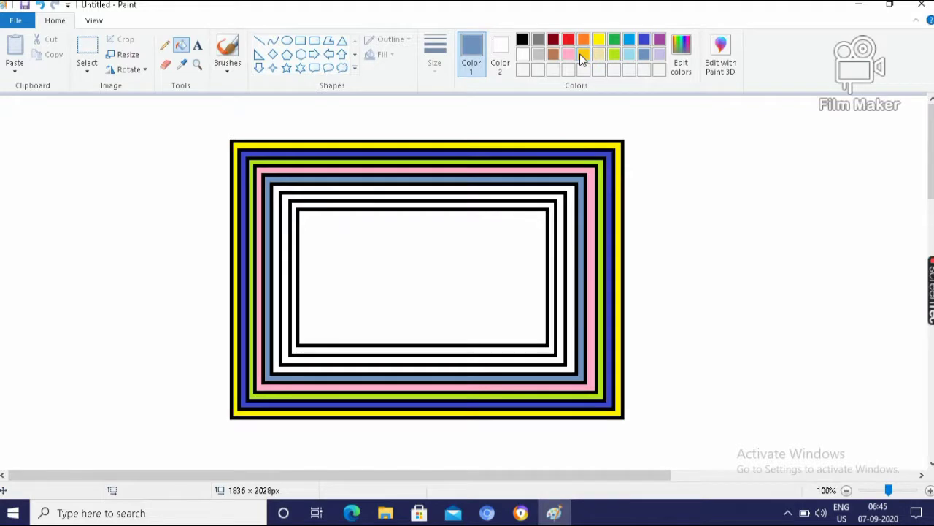
pyautogui.click(583, 55)
pyautogui.click(543, 187)
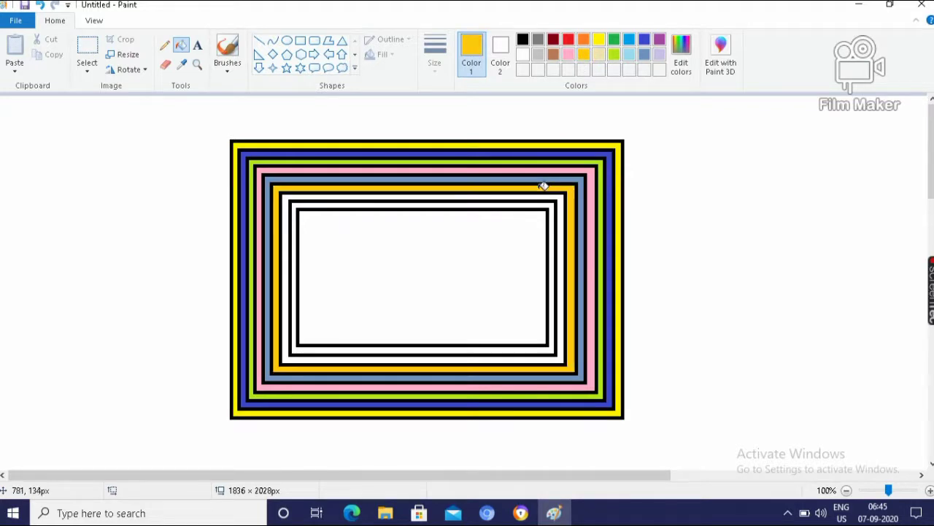
pyautogui.click(570, 42)
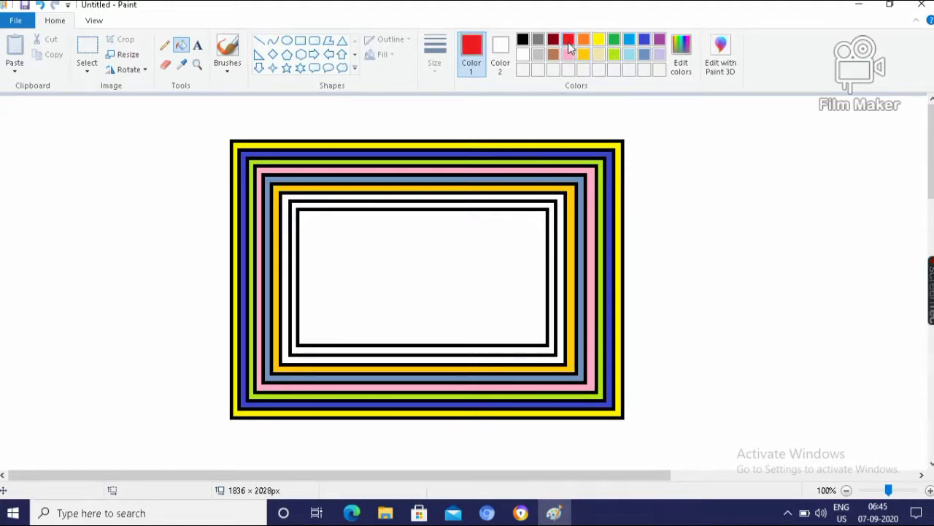
pyautogui.click(543, 195)
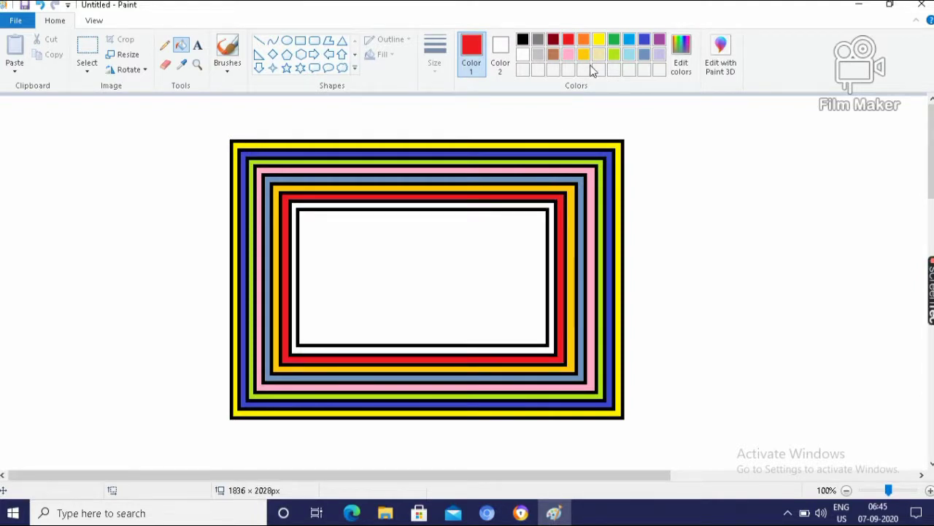
pyautogui.click(627, 42)
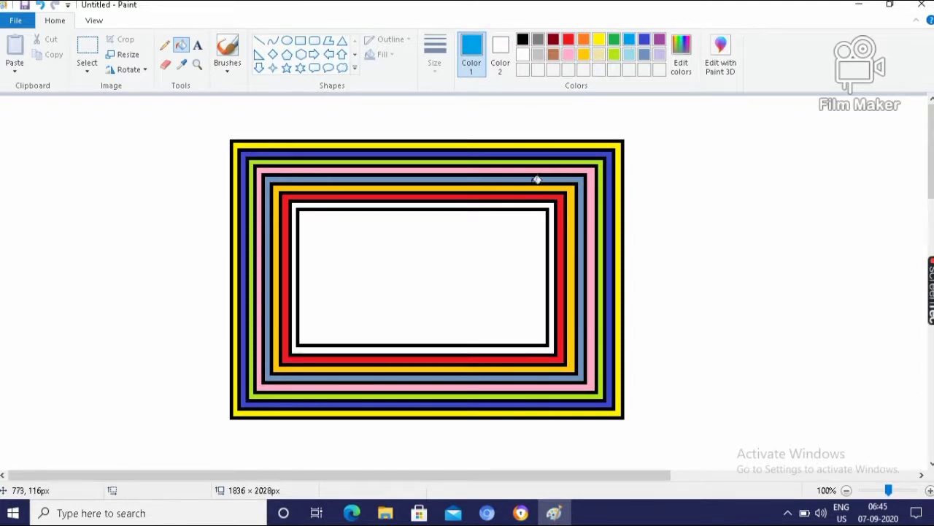
pyautogui.click(528, 202)
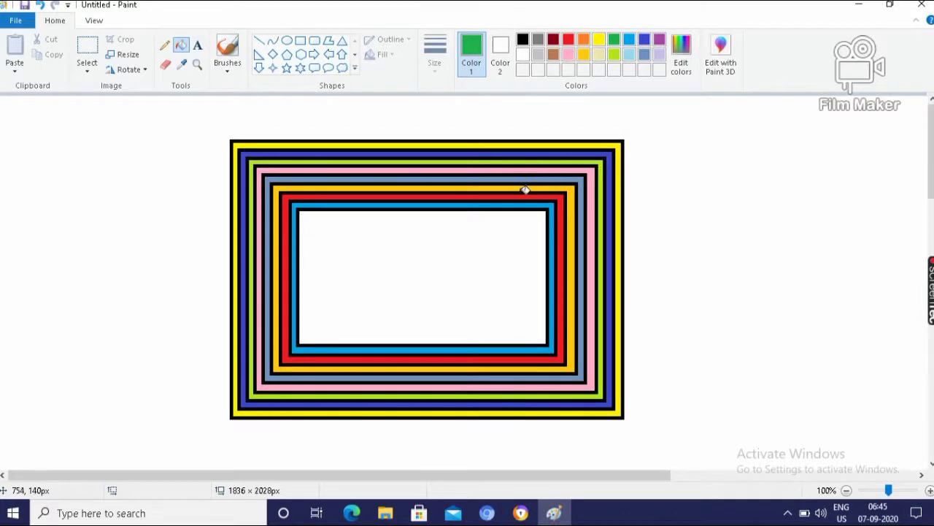
pyautogui.click(509, 221)
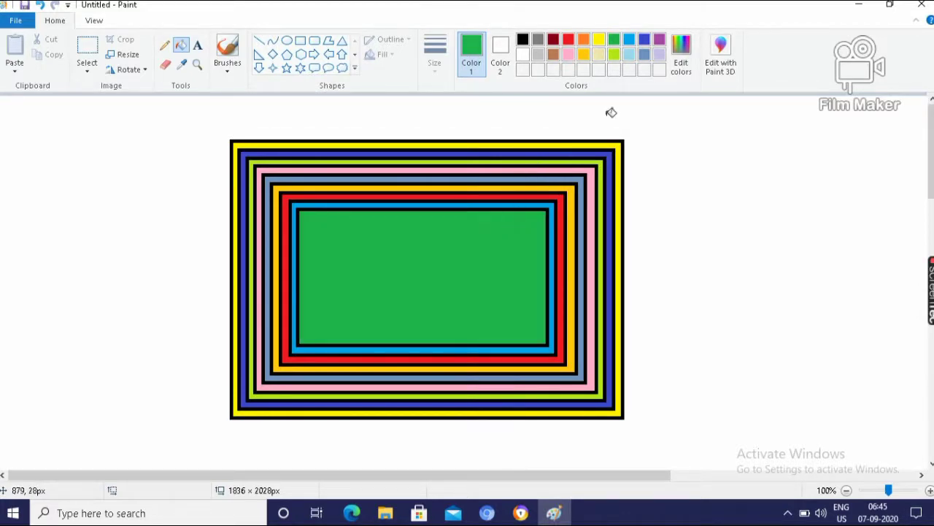
pyautogui.click(570, 59)
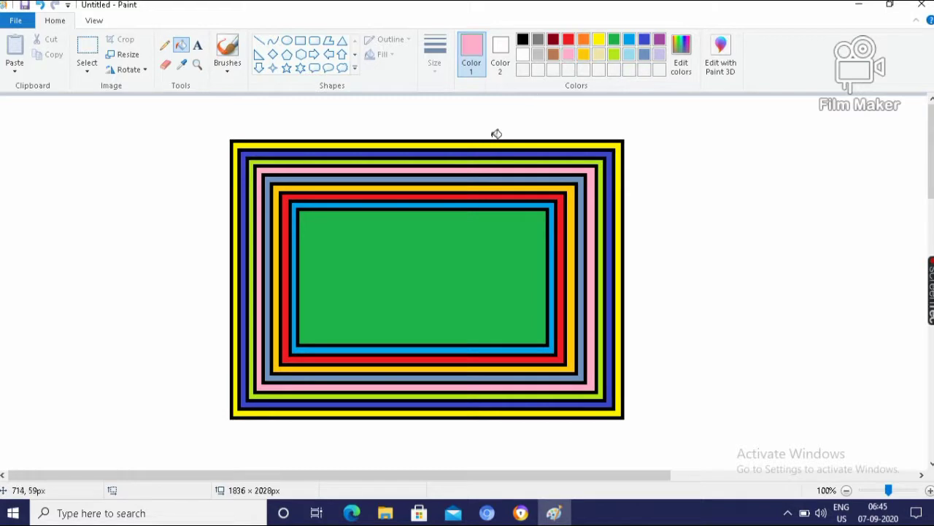
# Fill the background pink, then sample the centre's green and refill the background green.
pyautogui.click(496, 117)
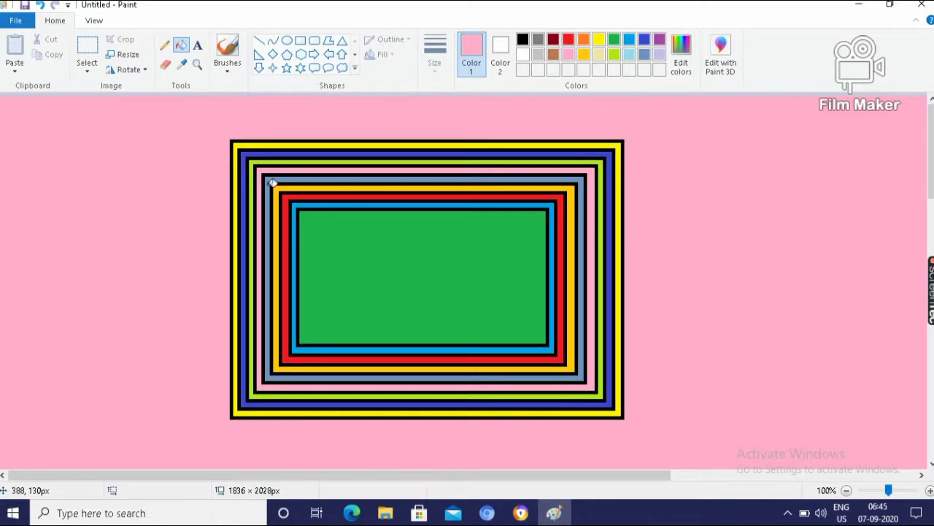
pyautogui.click(183, 70)
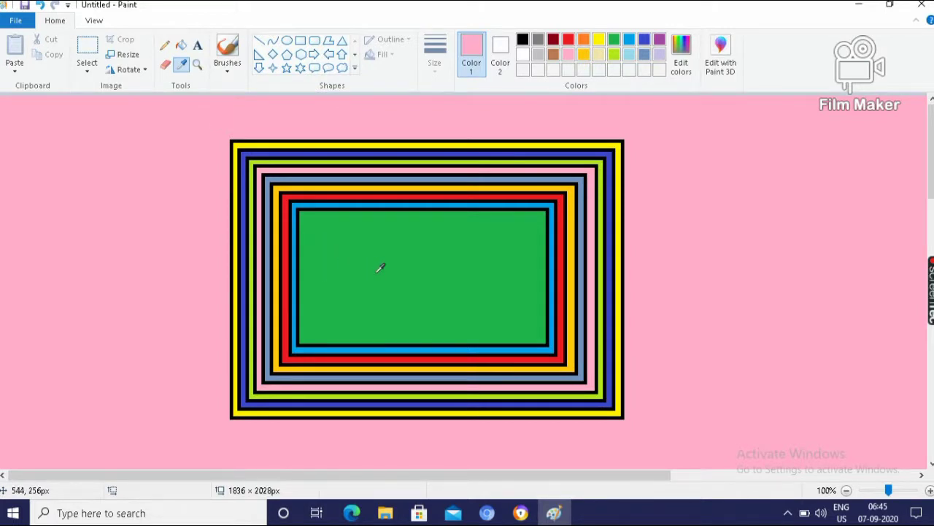
pyautogui.click(443, 260)
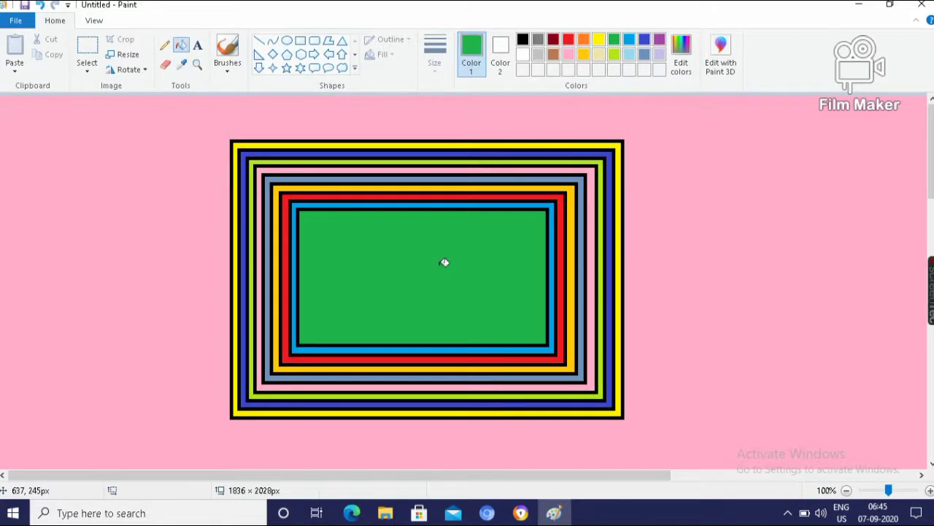
pyautogui.click(700, 267)
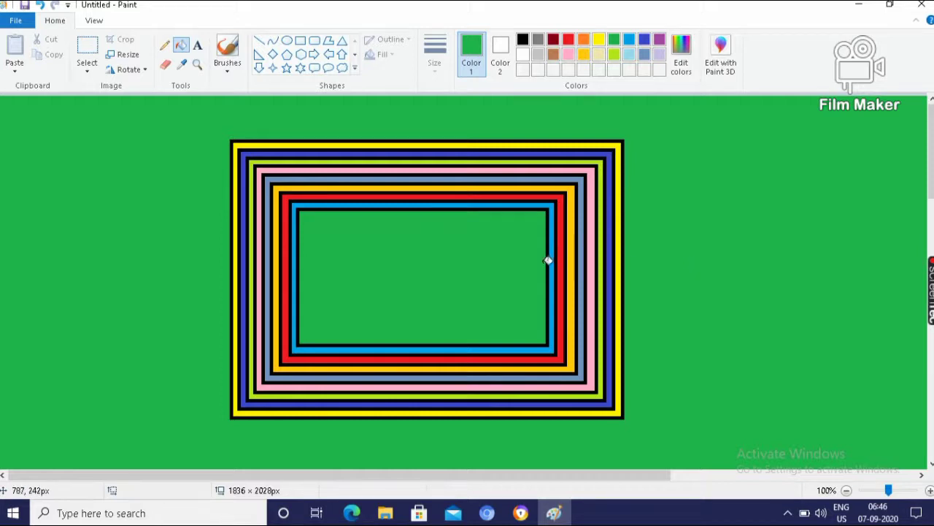
# Magnify the frame's upper-left corner, then zoom in and out from the View tab.
pyautogui.click(198, 68)
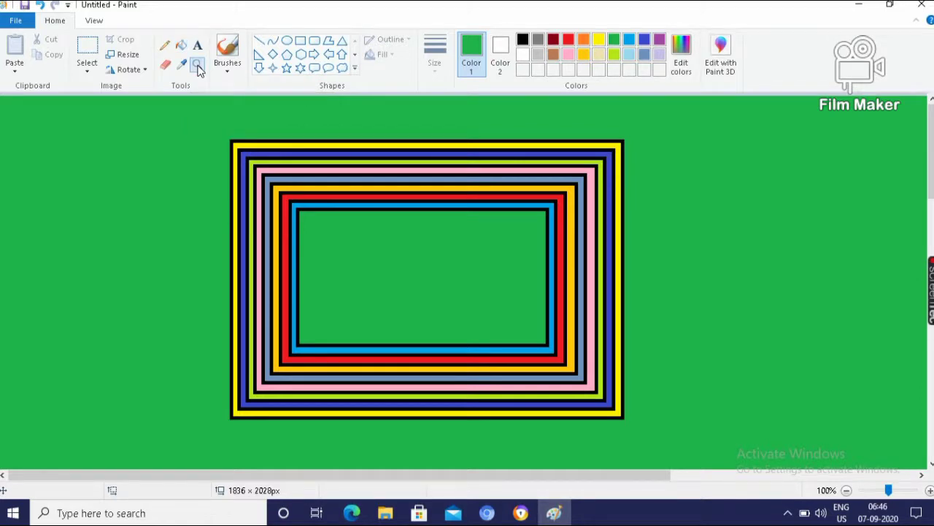
pyautogui.click(382, 249)
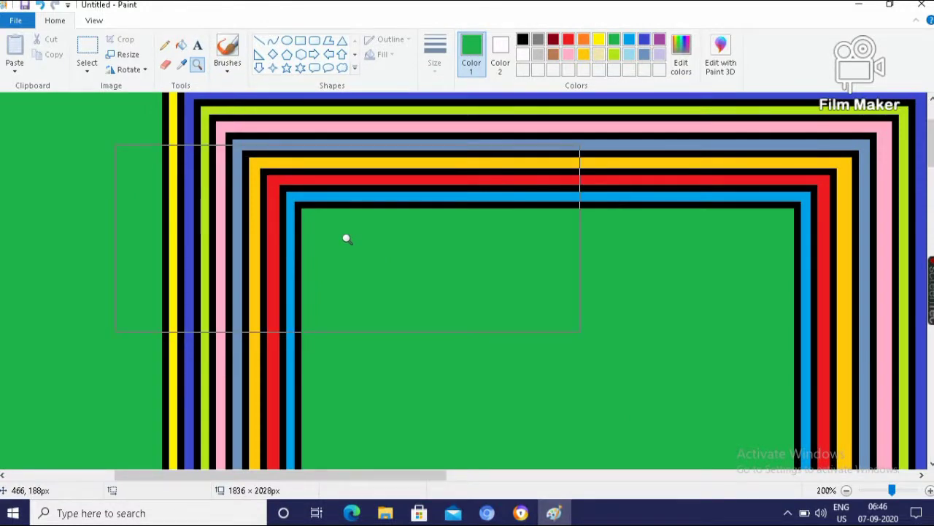
pyautogui.click(346, 239)
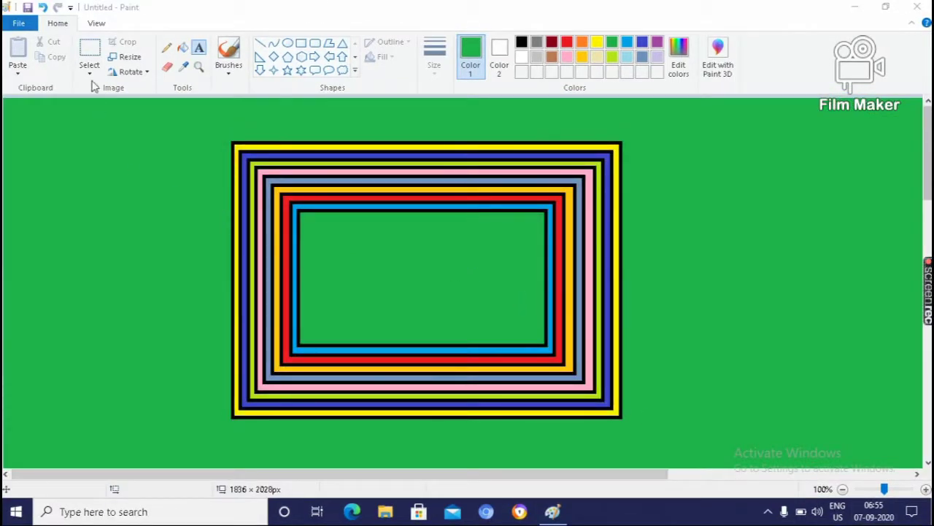
pyautogui.click(99, 25)
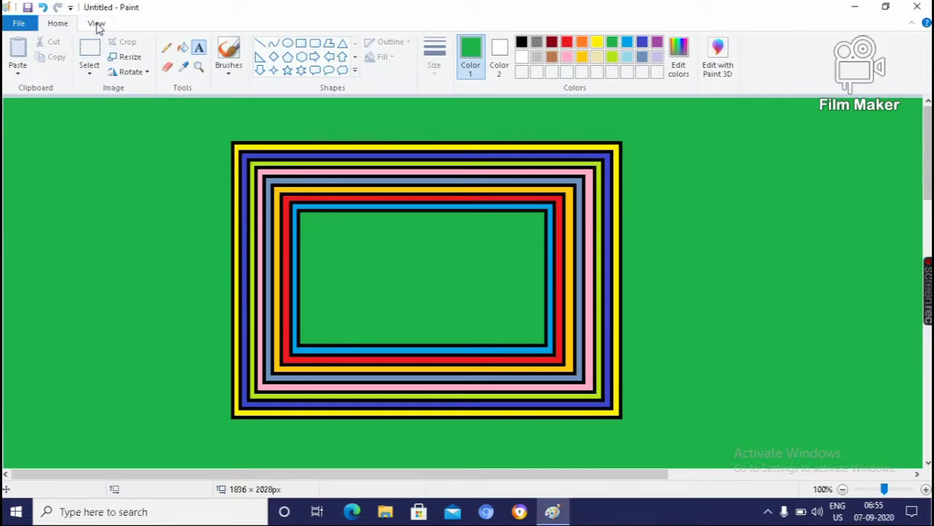
pyautogui.click(98, 24)
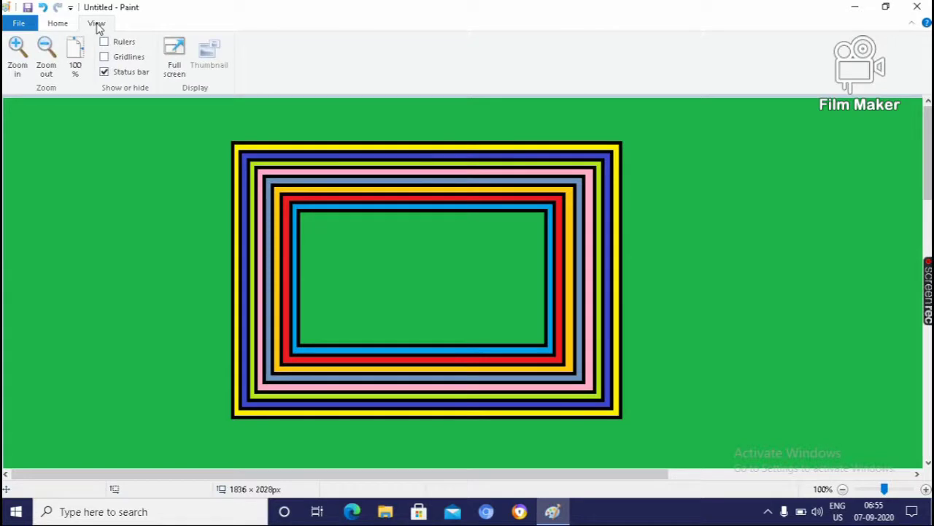
pyautogui.click(17, 59)
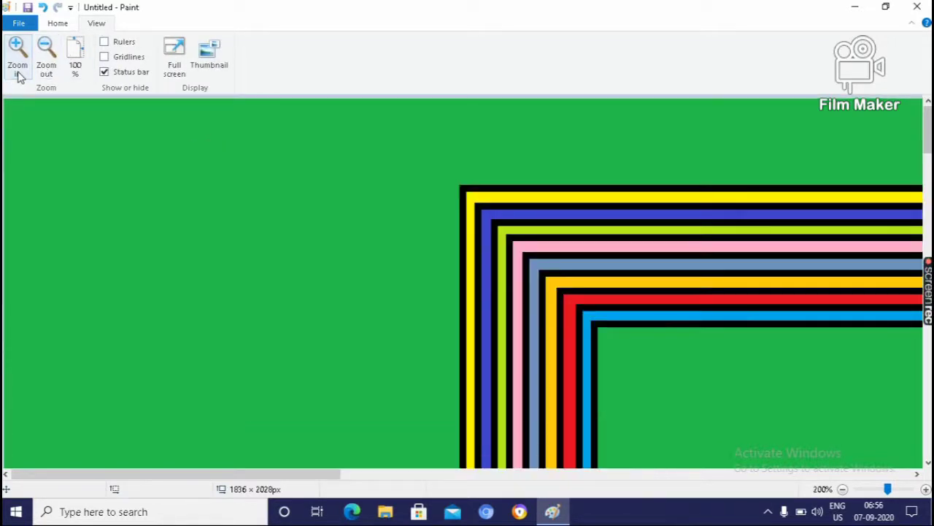
pyautogui.click(46, 73)
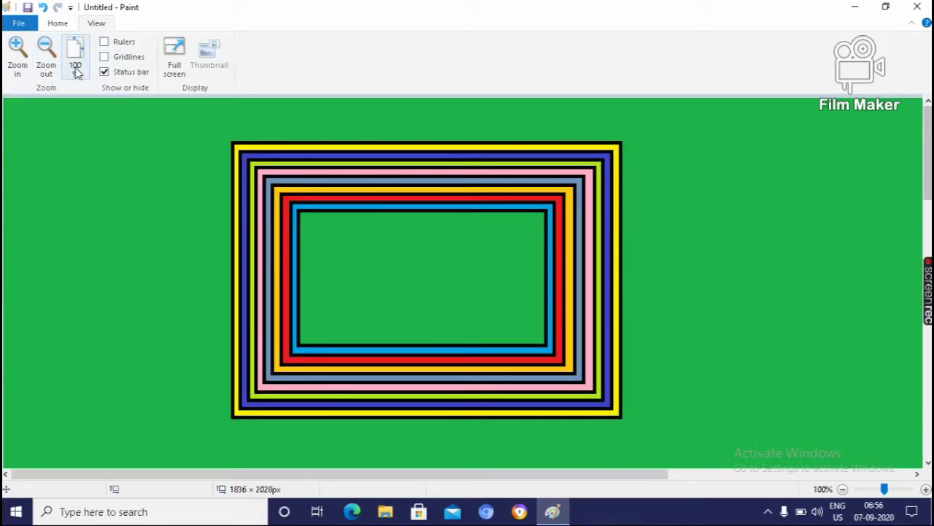
# Toggle rulers and gridlines on then off, zooming in and back to 100%.
pyautogui.click(105, 42)
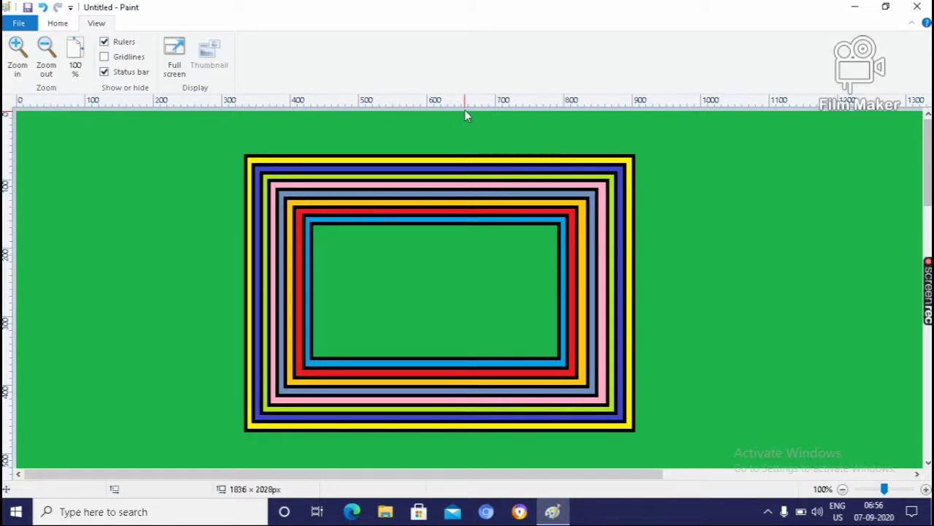
pyautogui.click(104, 57)
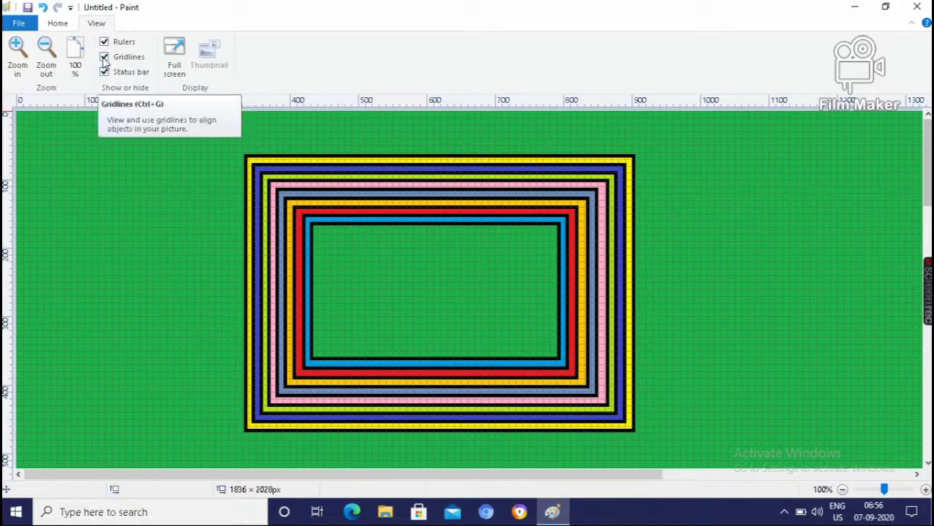
pyautogui.click(105, 58)
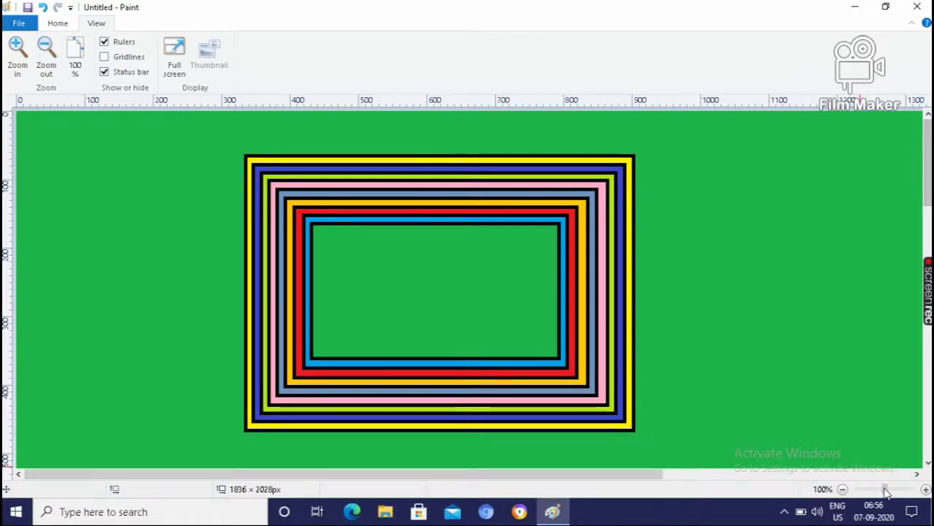
pyautogui.moveTo(884, 489)
pyautogui.mouseDown()
pyautogui.moveTo(894, 491)
pyautogui.moveTo(883, 495)
pyautogui.mouseUp()
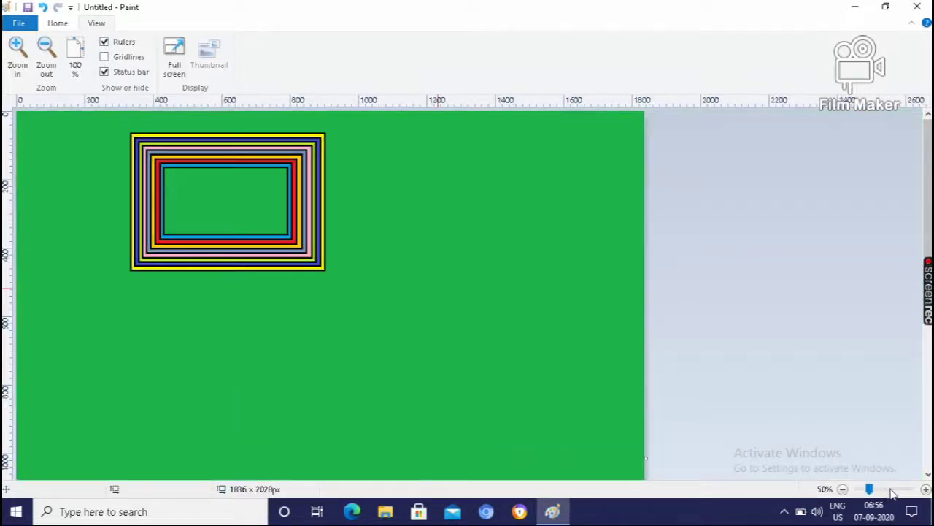
pyautogui.click(890, 493)
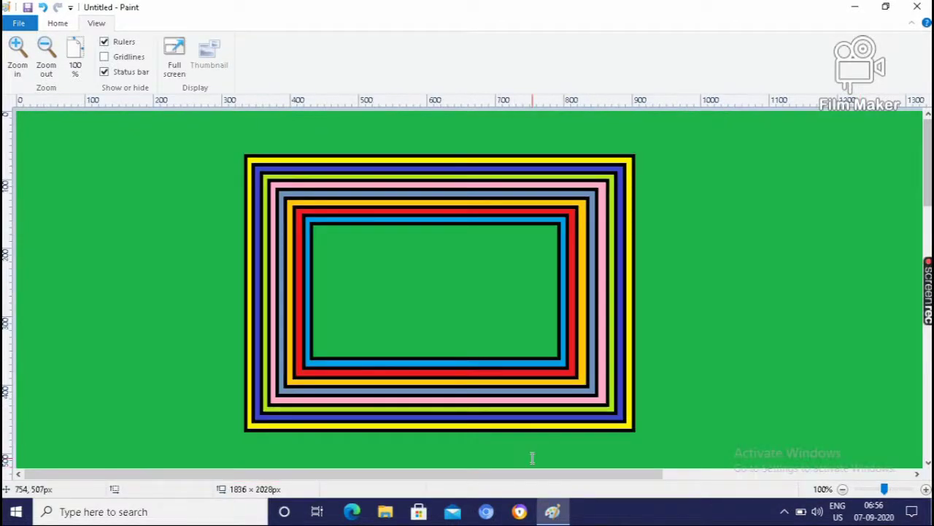
pyautogui.click(104, 42)
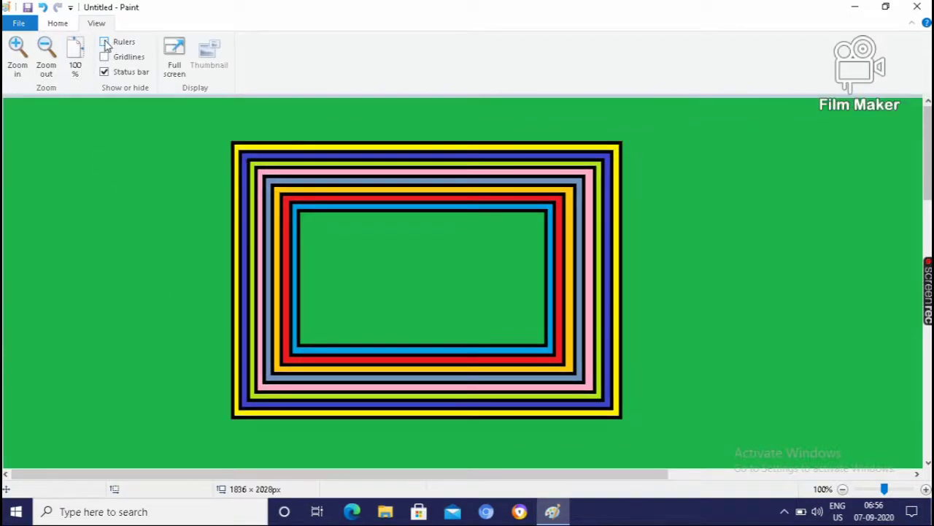
# Rotate the whole picture 90° right from the Home tab's Rotate menu.
pyautogui.click(58, 24)
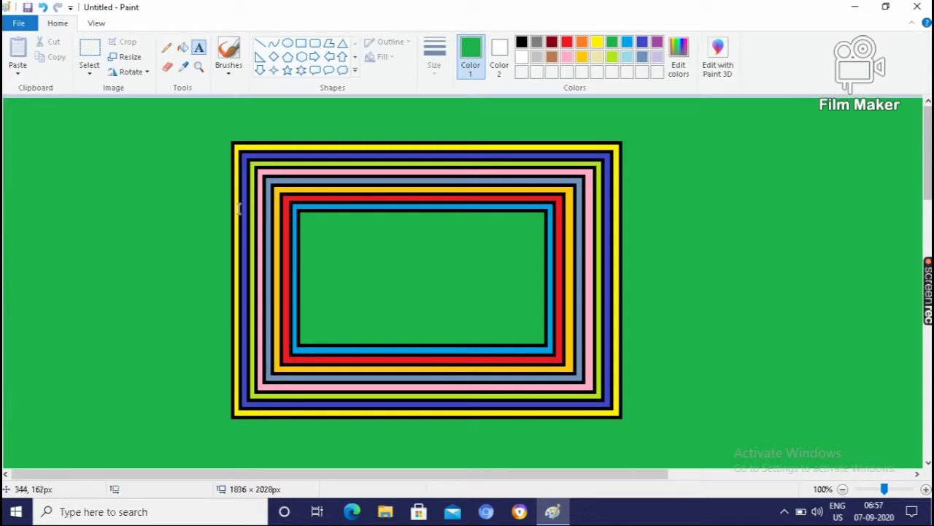
pyautogui.click(145, 72)
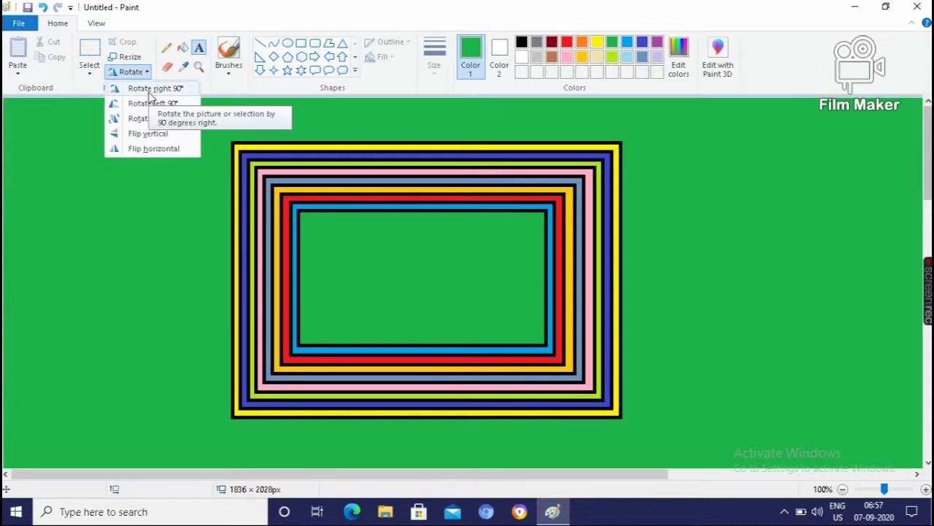
pyautogui.click(149, 90)
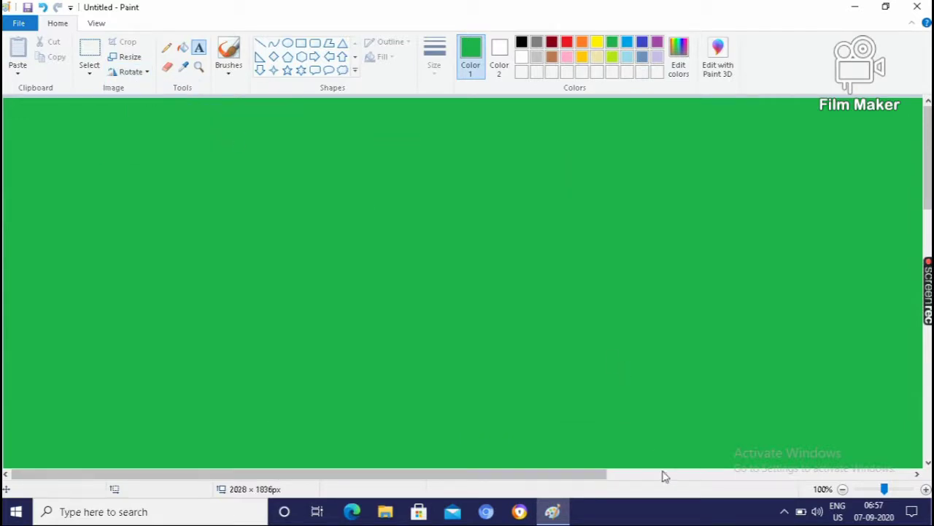
pyautogui.moveTo(598, 474); pyautogui.dragTo(902, 517)
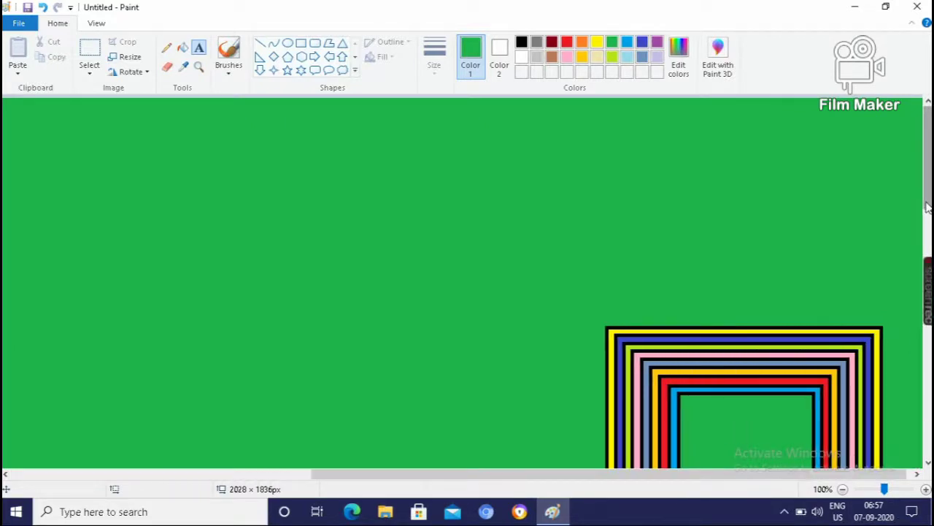
pyautogui.moveTo(927, 208); pyautogui.dragTo(929, 283)
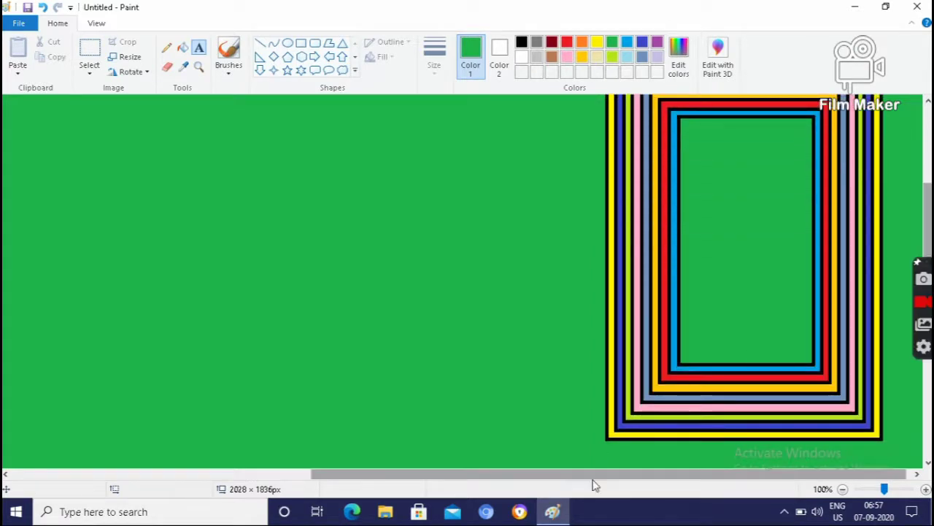
pyautogui.moveTo(595, 478)
pyautogui.mouseDown()
pyautogui.moveTo(565, 480)
pyautogui.moveTo(599, 476)
pyautogui.mouseUp()
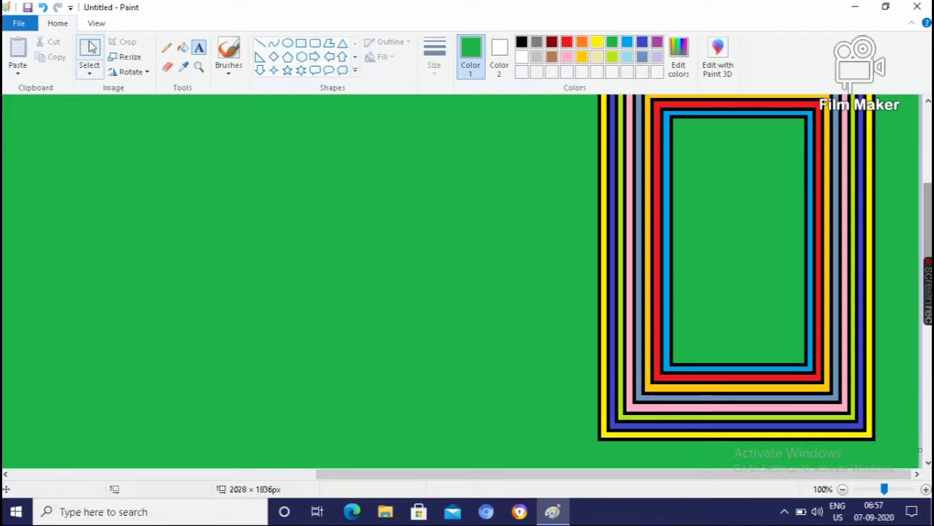
# Rotate the picture 90° left to bring it back upright.
pyautogui.click(148, 73)
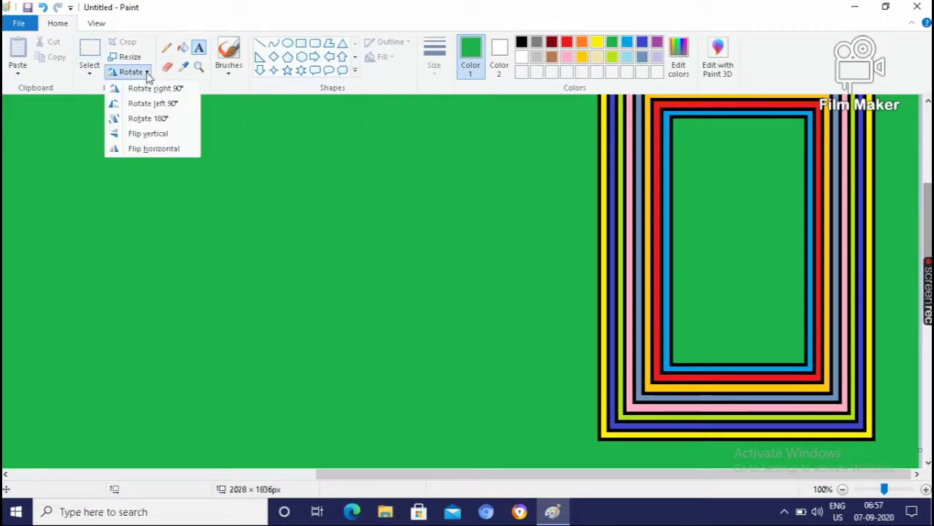
pyautogui.click(148, 106)
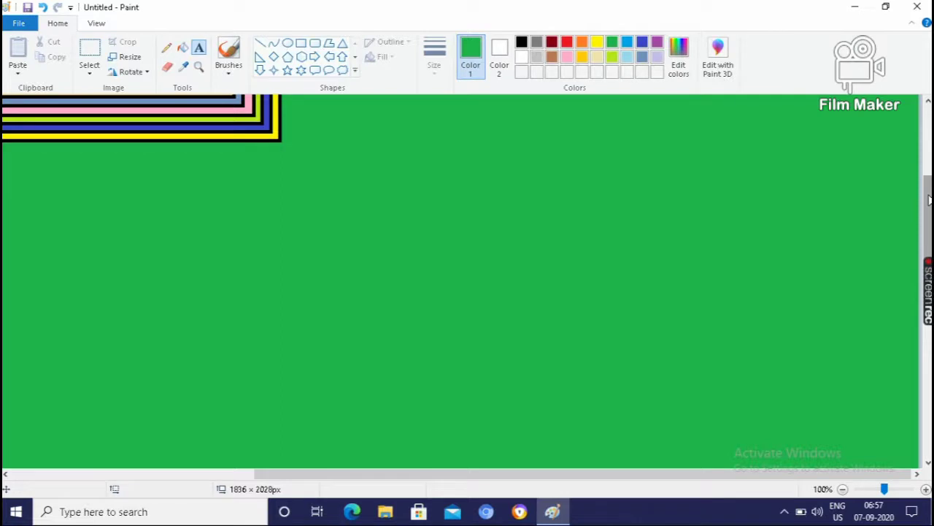
pyautogui.moveTo(930, 199); pyautogui.dragTo(930, 130)
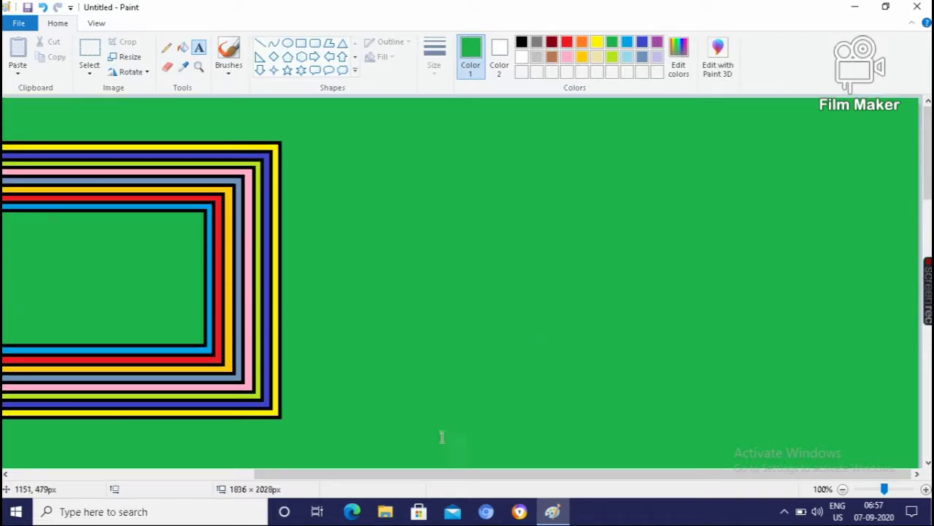
pyautogui.moveTo(420, 475); pyautogui.dragTo(236, 509)
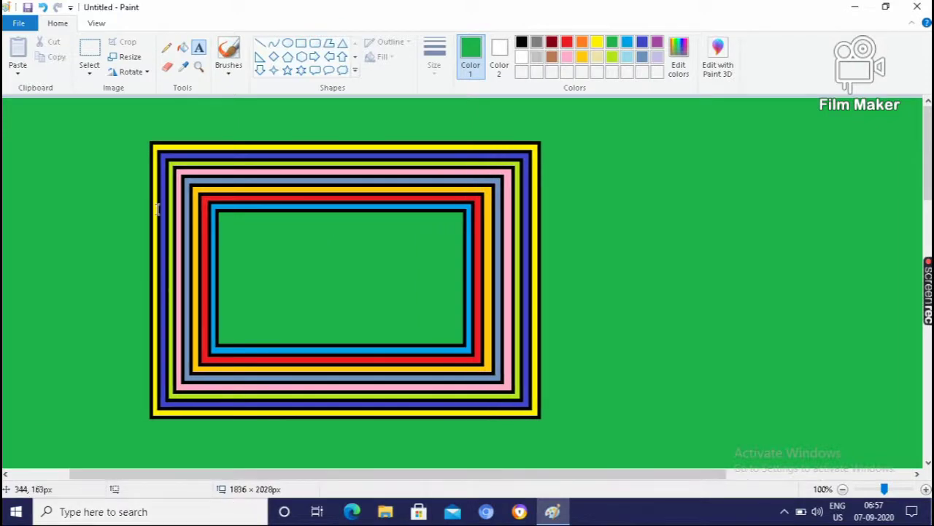
# Rotate the whole picture 180°.
pyautogui.click(145, 76)
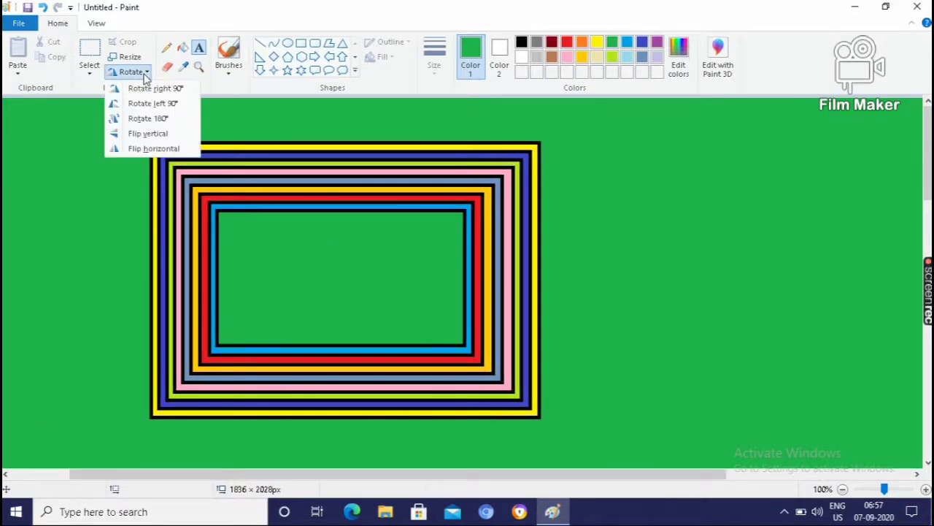
pyautogui.click(148, 119)
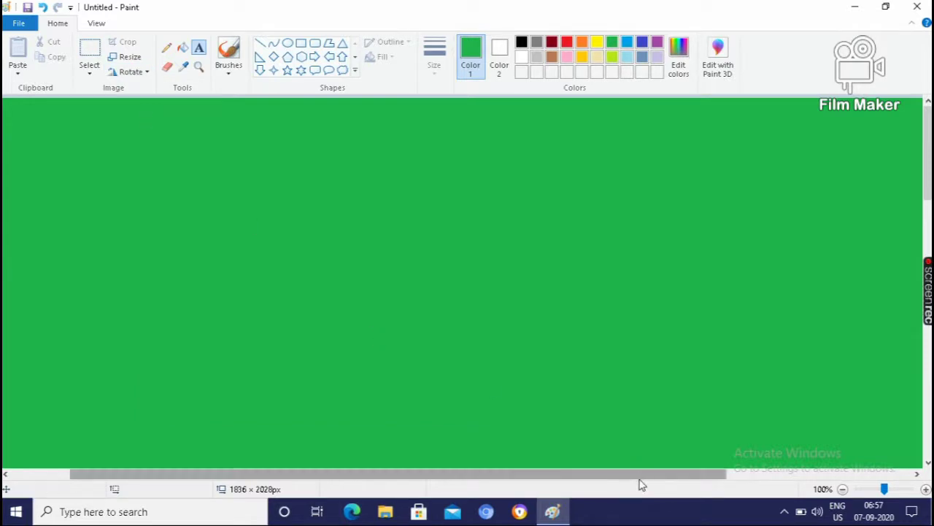
pyautogui.moveTo(639, 476); pyautogui.dragTo(721, 497)
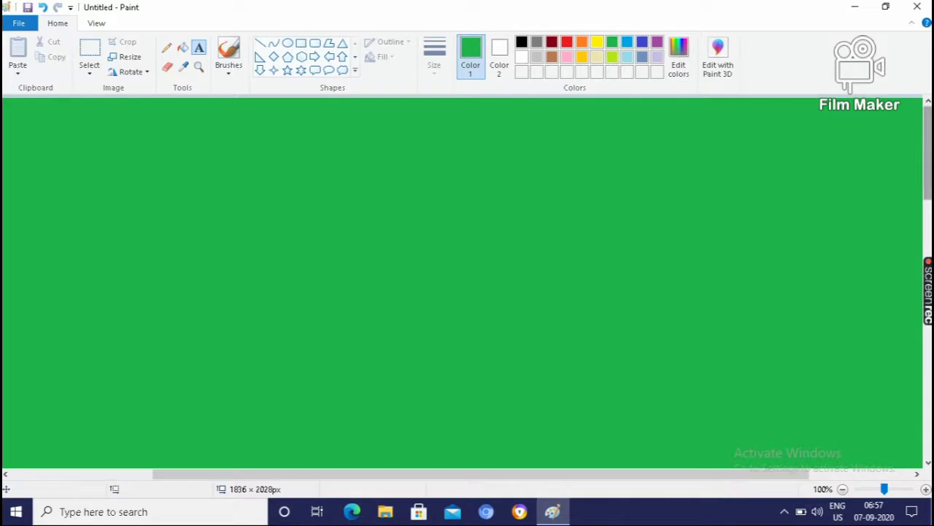
pyautogui.moveTo(928, 179); pyautogui.dragTo(928, 328)
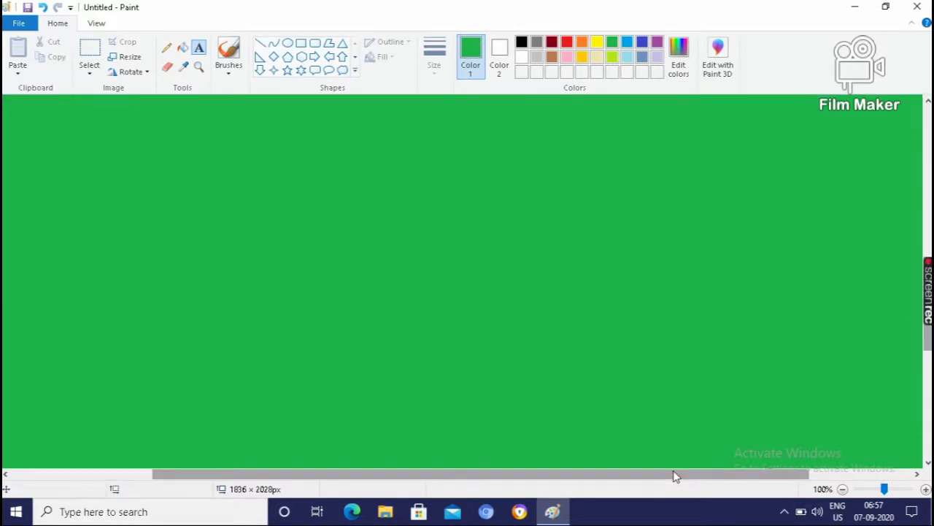
pyautogui.moveTo(674, 475); pyautogui.dragTo(533, 510)
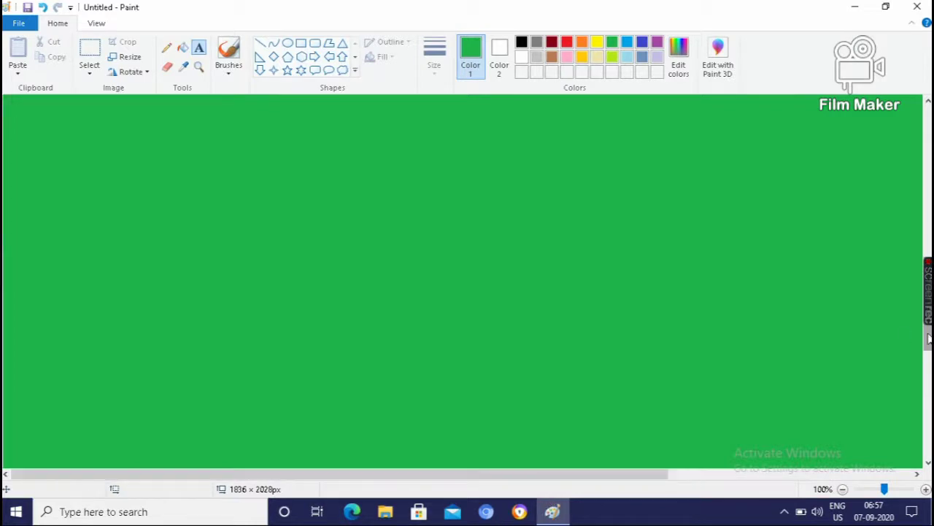
pyautogui.moveTo(928, 337); pyautogui.dragTo(928, 438)
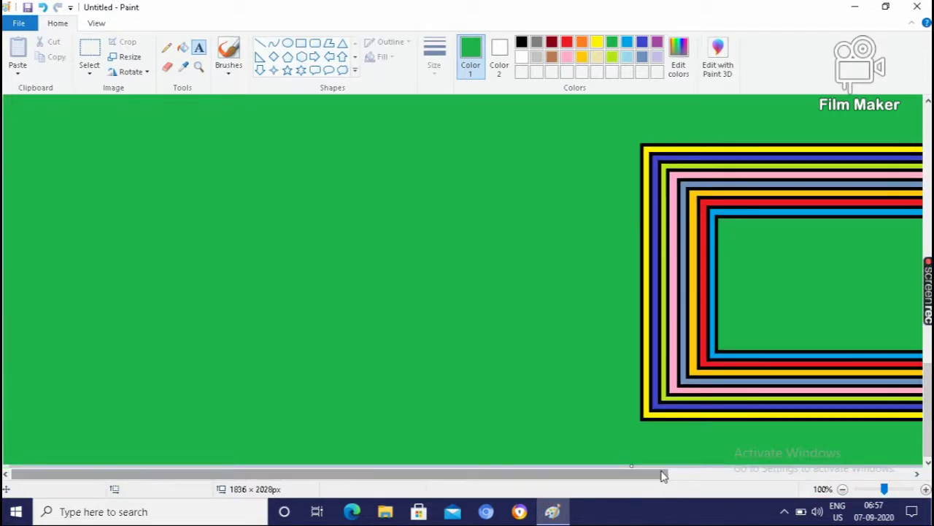
pyautogui.moveTo(662, 475); pyautogui.dragTo(839, 474)
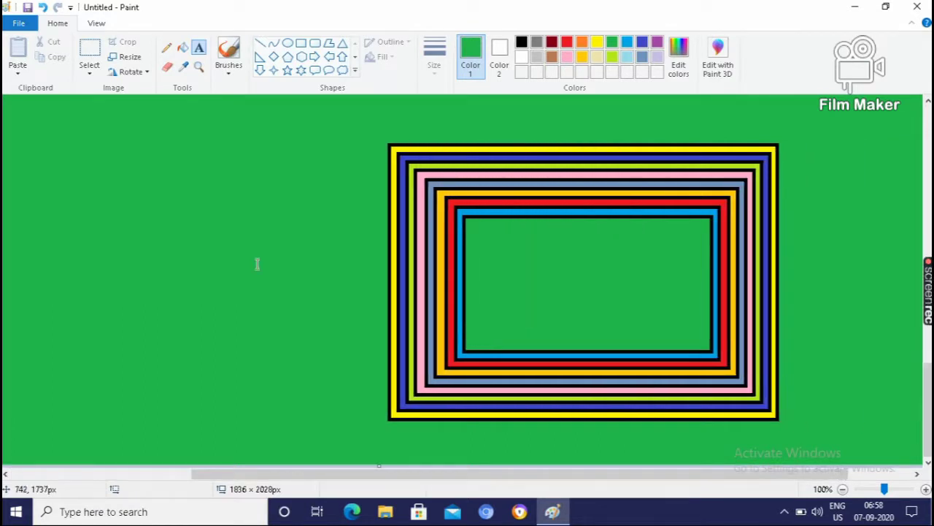
# Flip the picture vertically, then horizontally, restoring its original orientation.
pyautogui.click(145, 73)
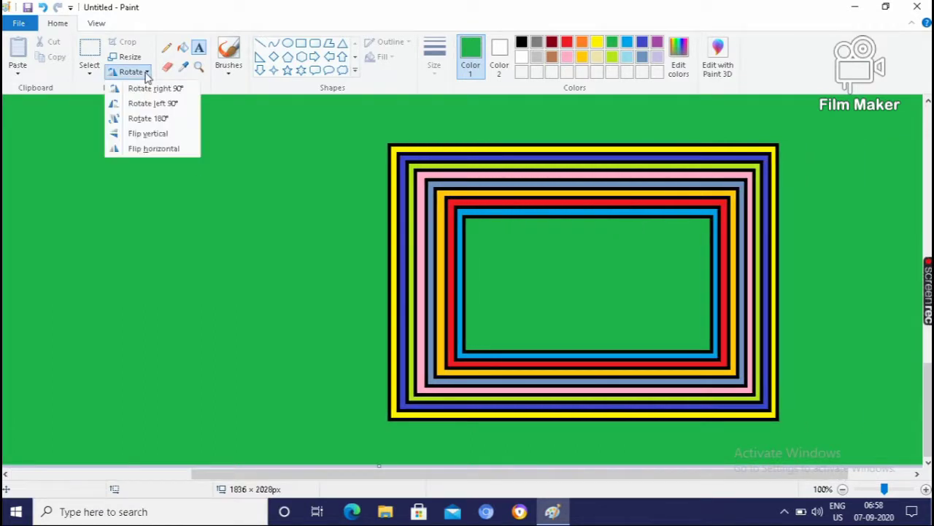
pyautogui.click(152, 137)
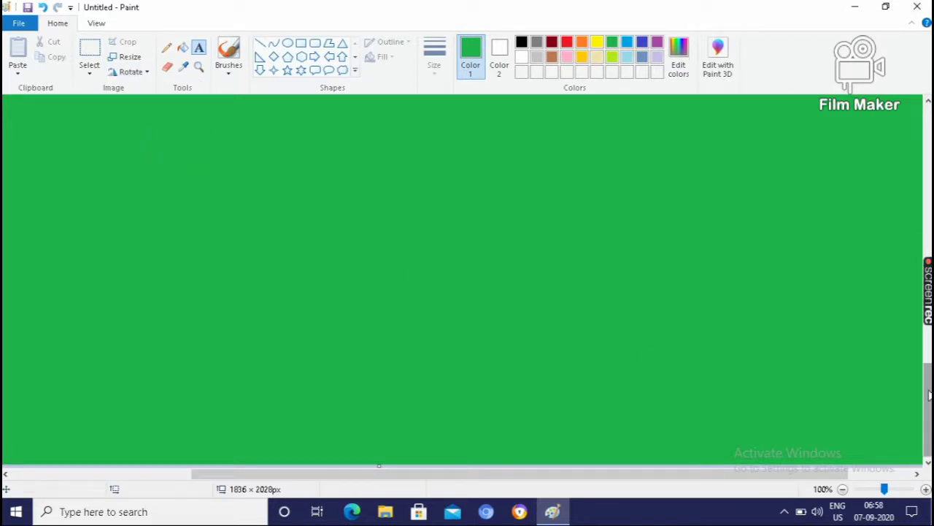
pyautogui.moveTo(928, 387); pyautogui.dragTo(929, 124)
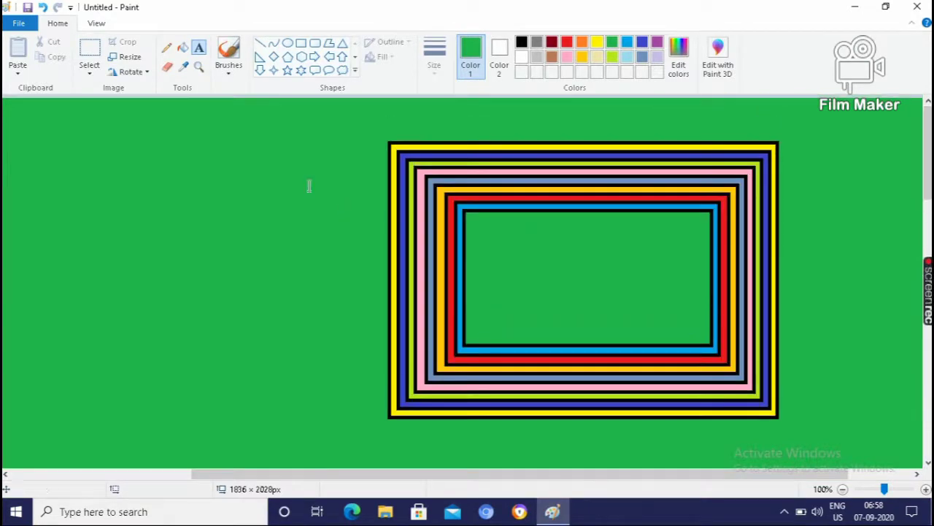
pyautogui.click(138, 72)
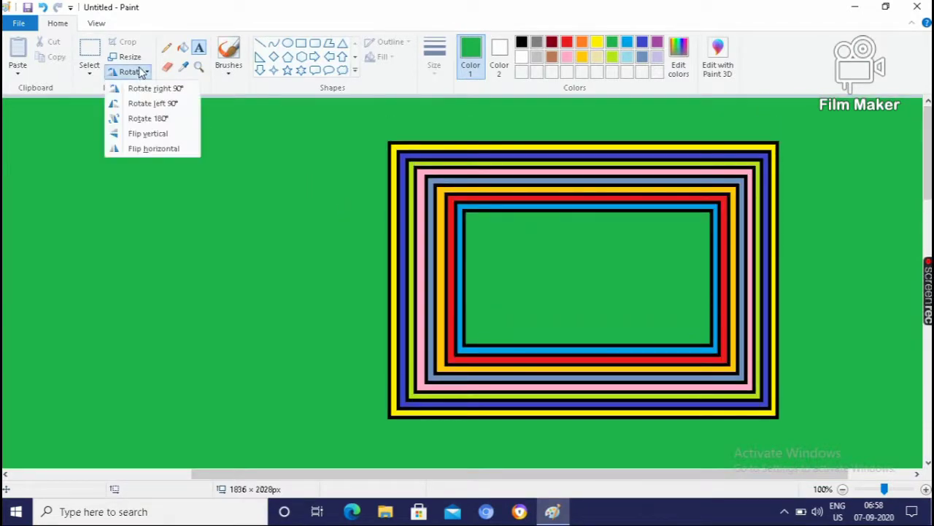
pyautogui.click(155, 150)
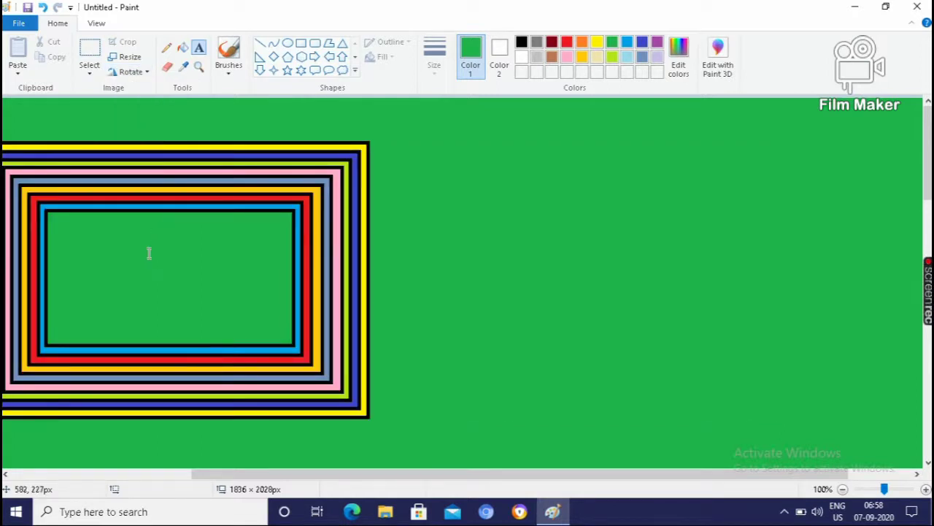
pyautogui.moveTo(238, 479); pyautogui.dragTo(82, 487)
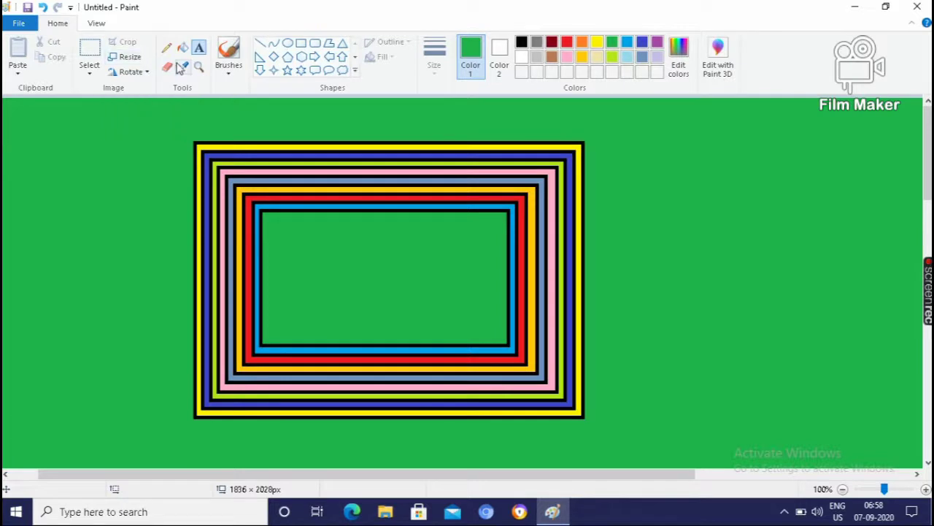
# Choose the plain brush in red and handwrite 'As' to the right of the frame.
pyautogui.click(229, 70)
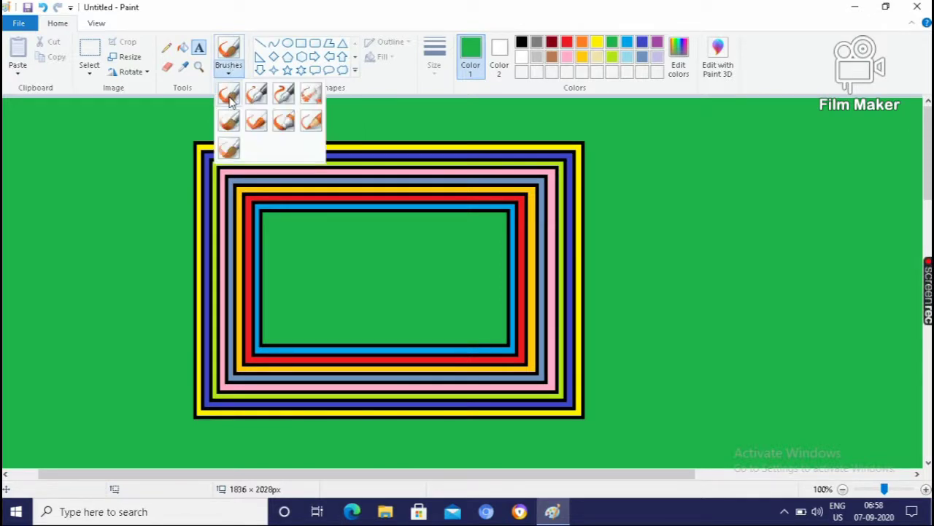
pyautogui.click(229, 96)
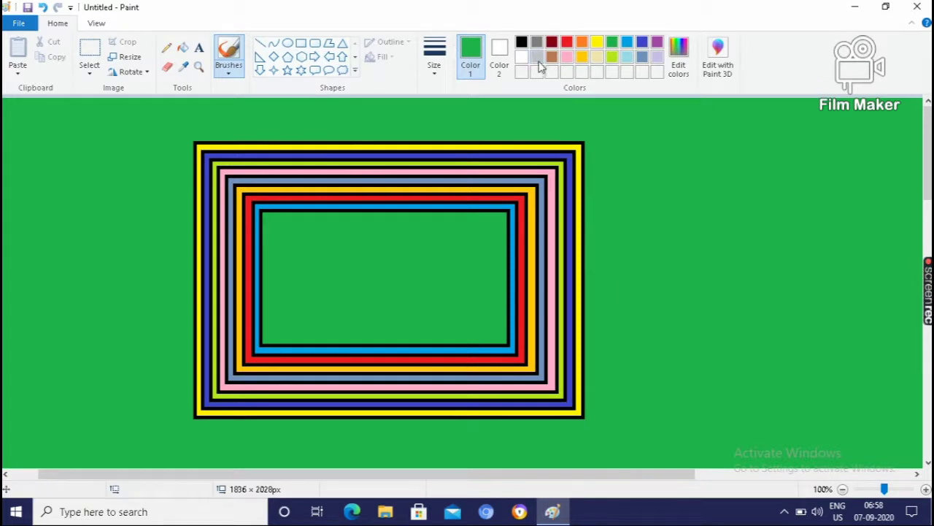
pyautogui.click(568, 42)
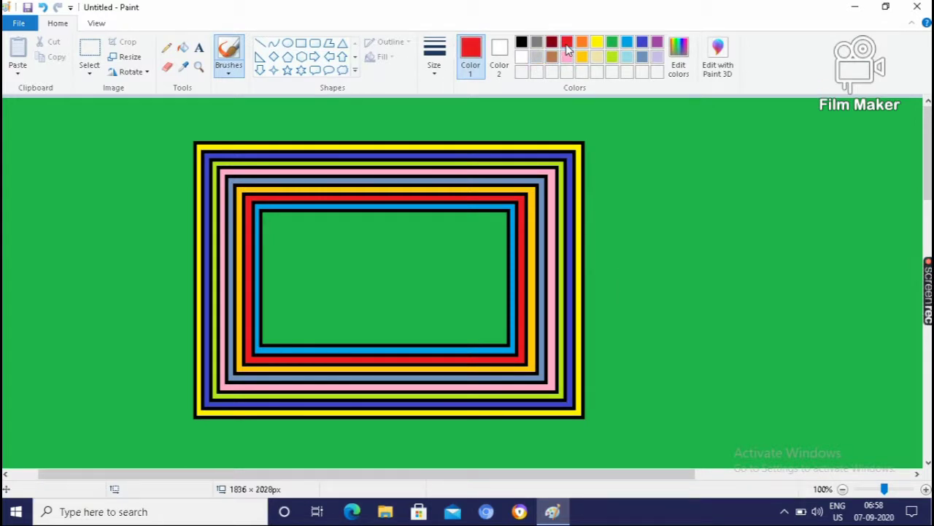
pyautogui.moveTo(638, 191); pyautogui.dragTo(622, 266)
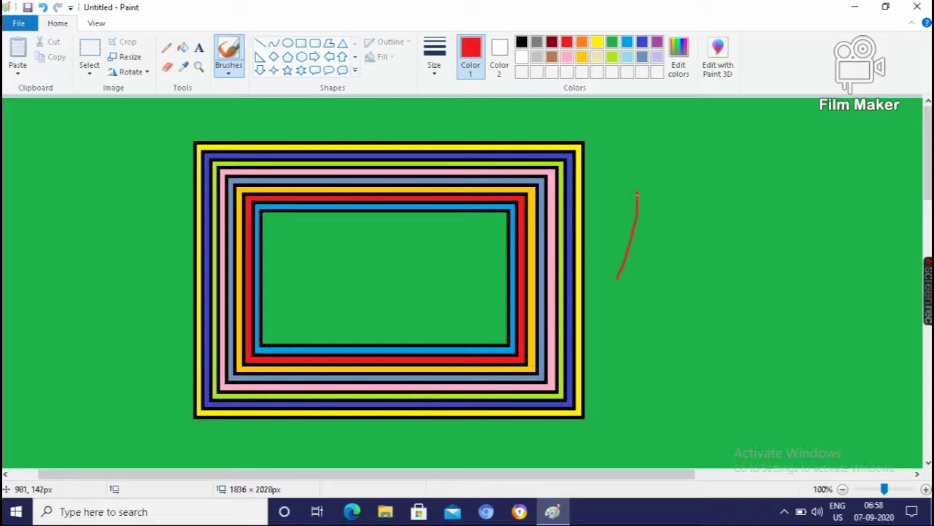
pyautogui.moveTo(638, 193); pyautogui.dragTo(653, 261)
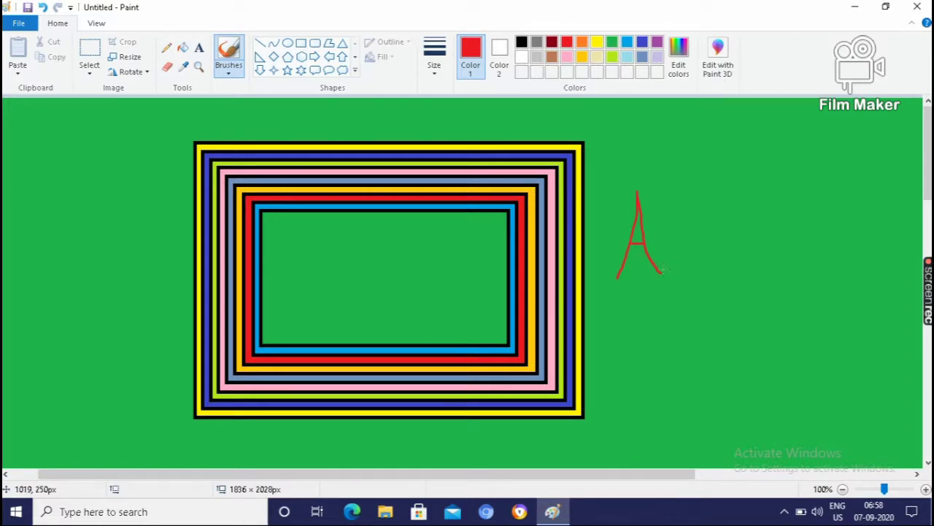
pyautogui.moveTo(663, 271)
pyautogui.mouseDown()
pyautogui.moveTo(693, 229)
pyautogui.moveTo(679, 221)
pyautogui.moveTo(692, 271)
pyautogui.mouseUp()
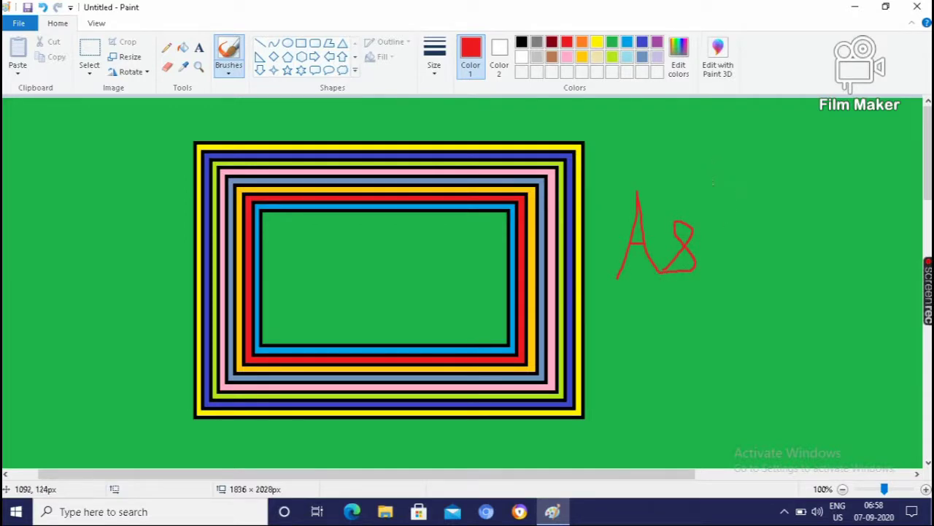
# Finish the letters 'his' of Ashis, undoing one misdrawn stroke.
pyautogui.moveTo(710, 193)
pyautogui.mouseDown()
pyautogui.moveTo(709, 267)
pyautogui.moveTo(720, 237)
pyautogui.mouseUp()
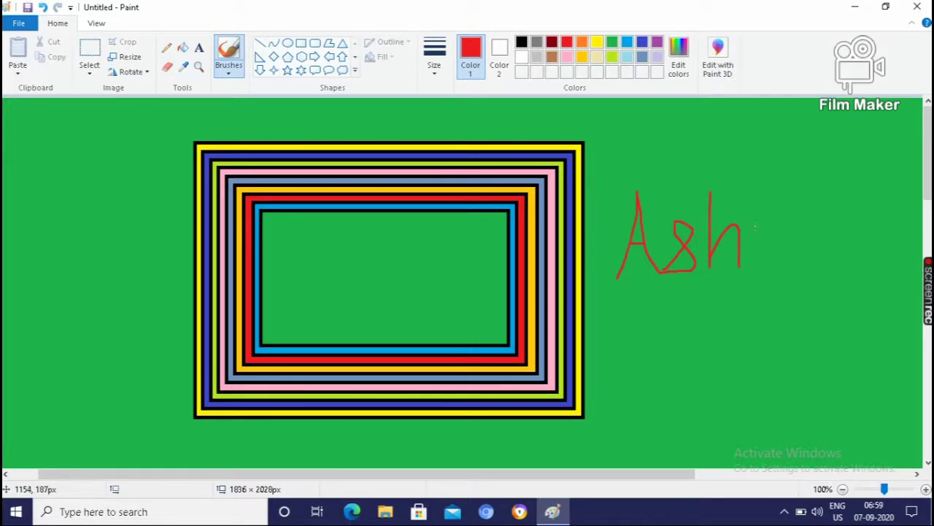
pyautogui.moveTo(771, 228); pyautogui.dragTo(720, 286)
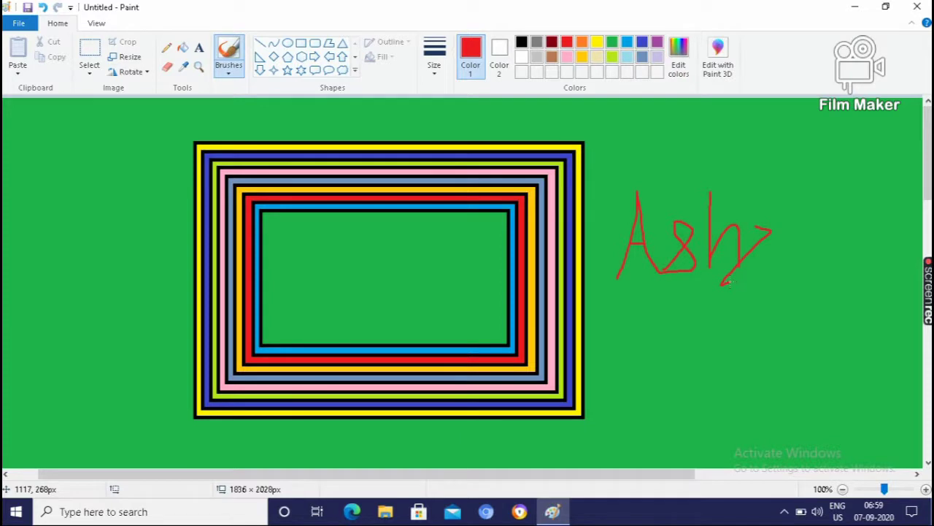
pyautogui.hotkey('ctrl', 'z')
pyautogui.moveTo(746, 223); pyautogui.dragTo(760, 223)
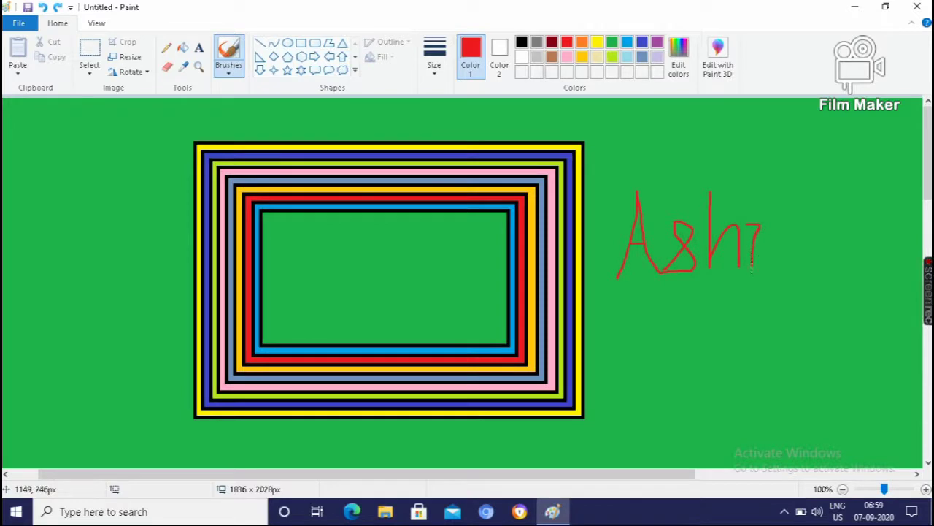
pyautogui.moveTo(752, 259); pyautogui.dragTo(765, 269)
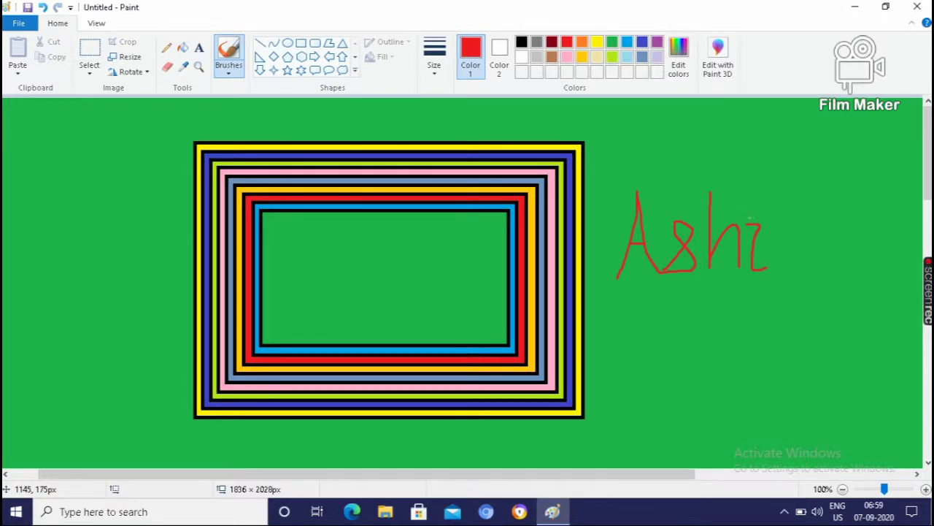
pyautogui.click(749, 217)
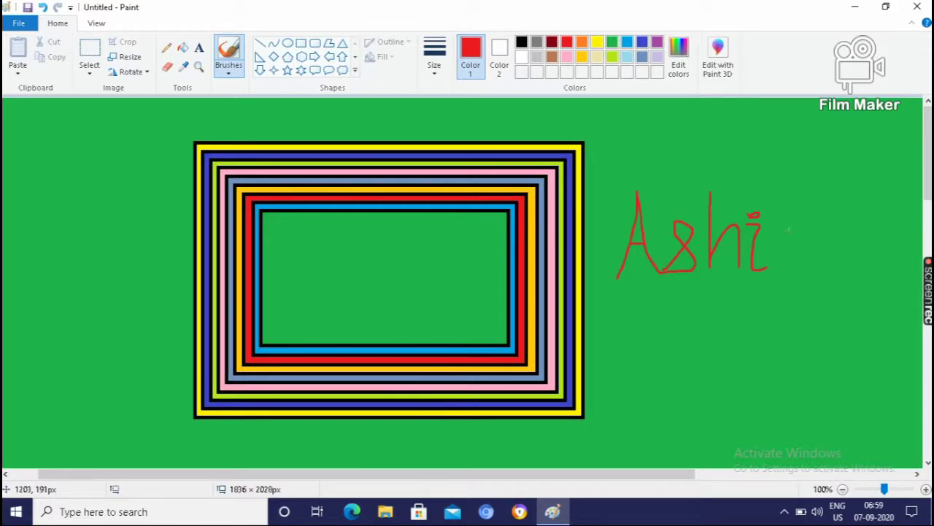
pyautogui.moveTo(793, 229)
pyautogui.mouseDown()
pyautogui.moveTo(779, 227)
pyautogui.moveTo(776, 267)
pyautogui.mouseUp()
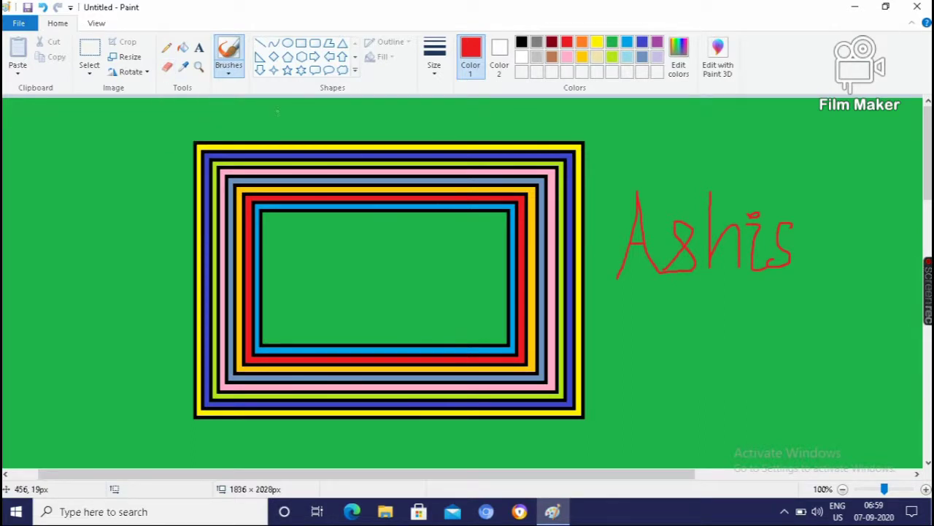
pyautogui.click(199, 49)
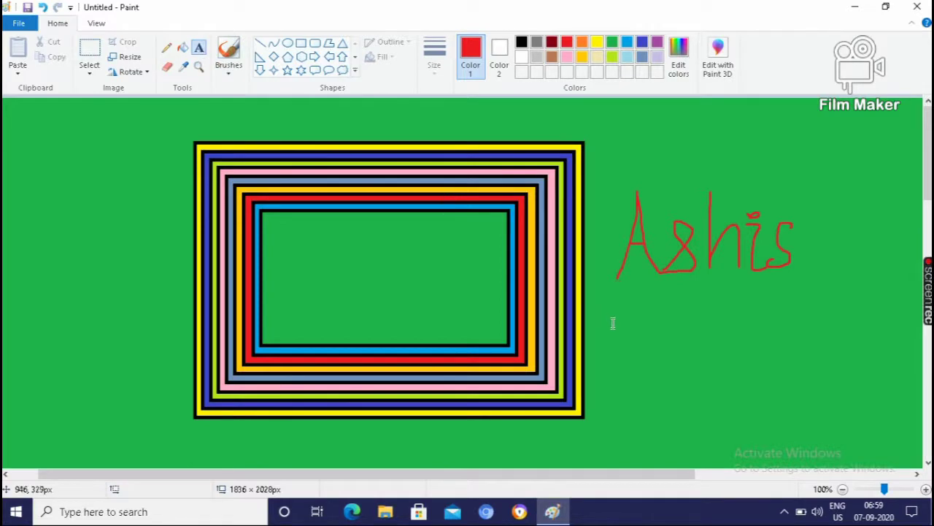
pyautogui.moveTo(613, 311); pyautogui.dragTo(825, 364)
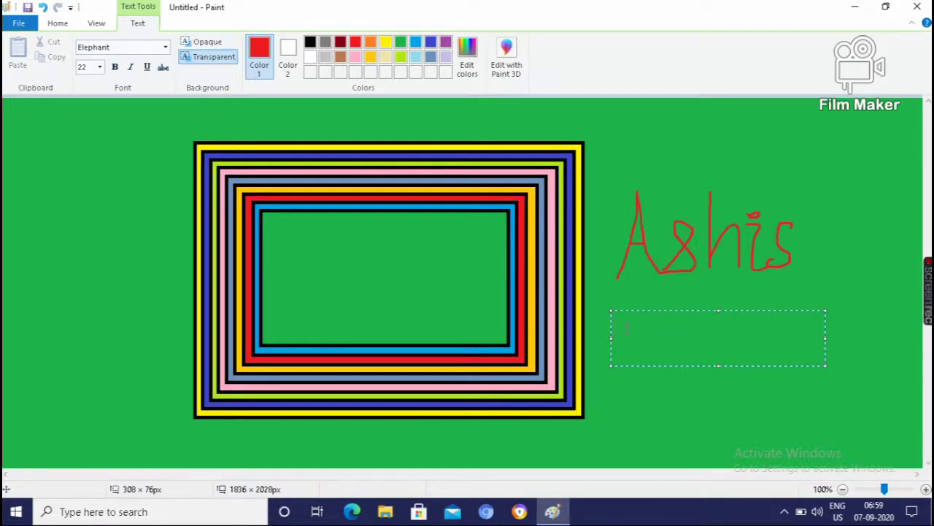
pyautogui.write('As')
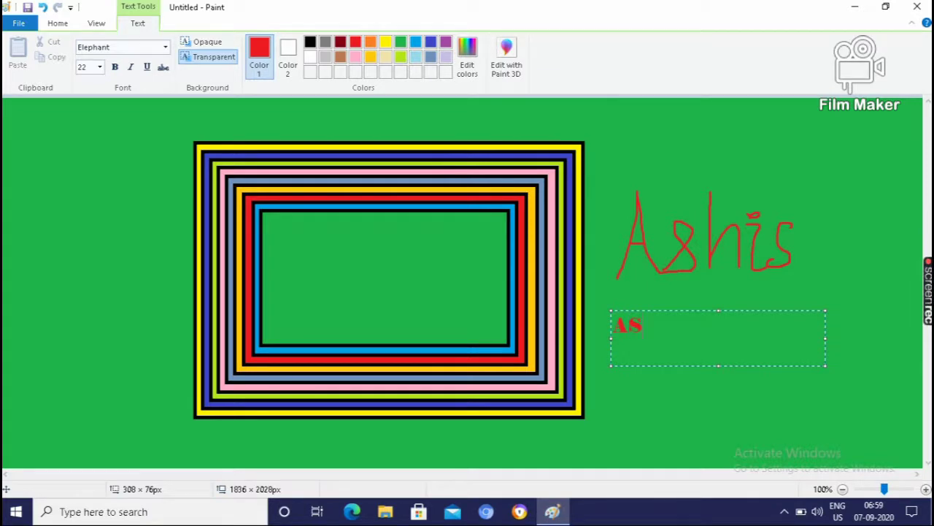
pyautogui.write('HIS')
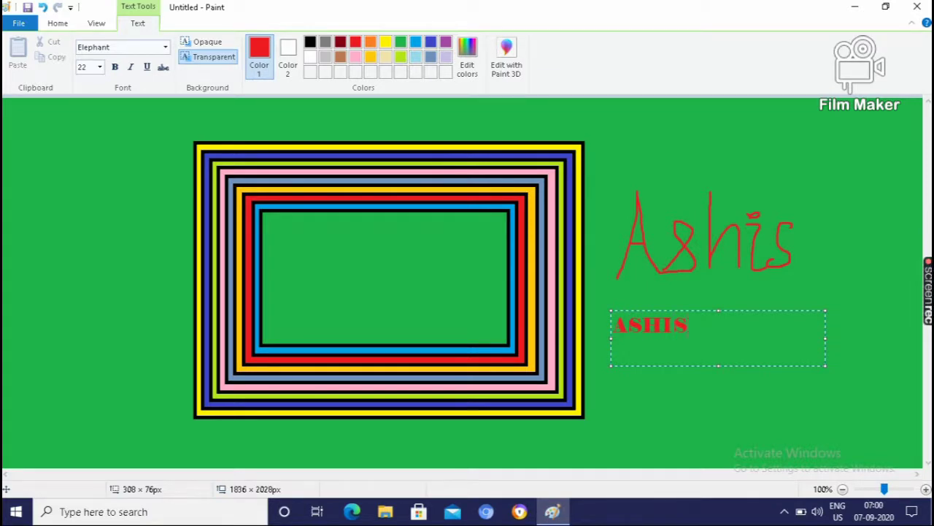
pyautogui.write(' DAS')
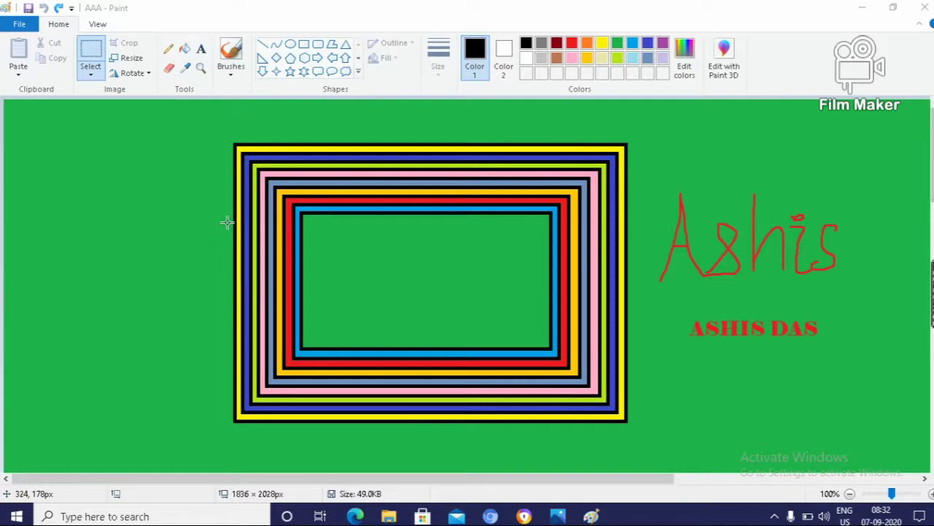
pyautogui.click(92, 53)
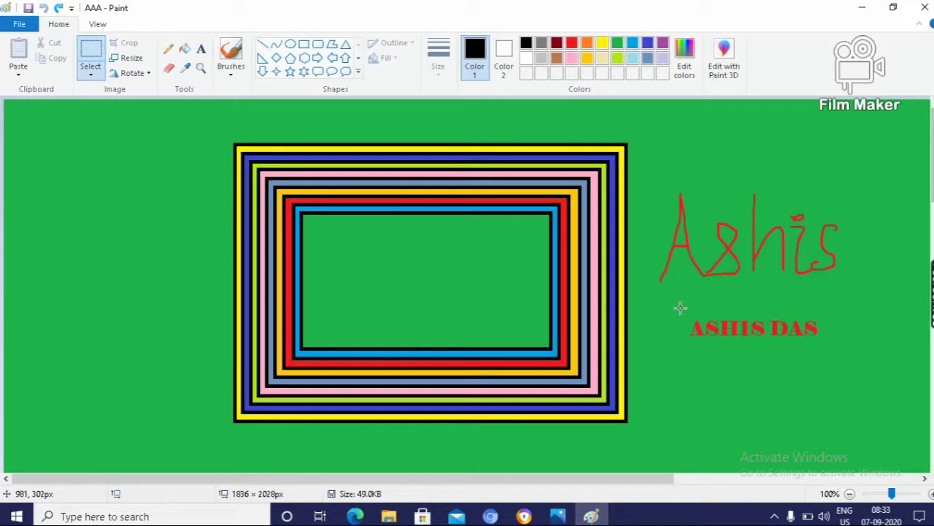
pyautogui.moveTo(680, 308); pyautogui.dragTo(690, 313)
pyautogui.moveTo(736, 347); pyautogui.dragTo(829, 348)
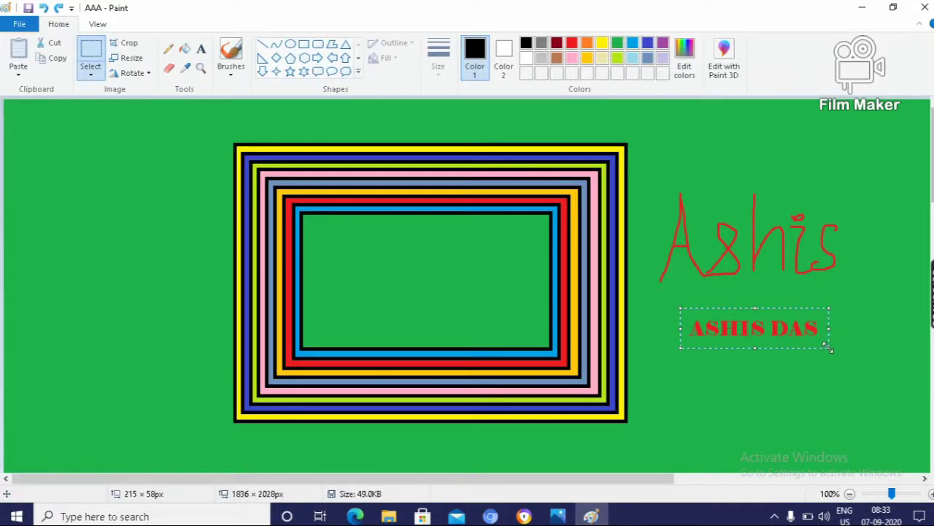
pyautogui.rightClick(745, 328)
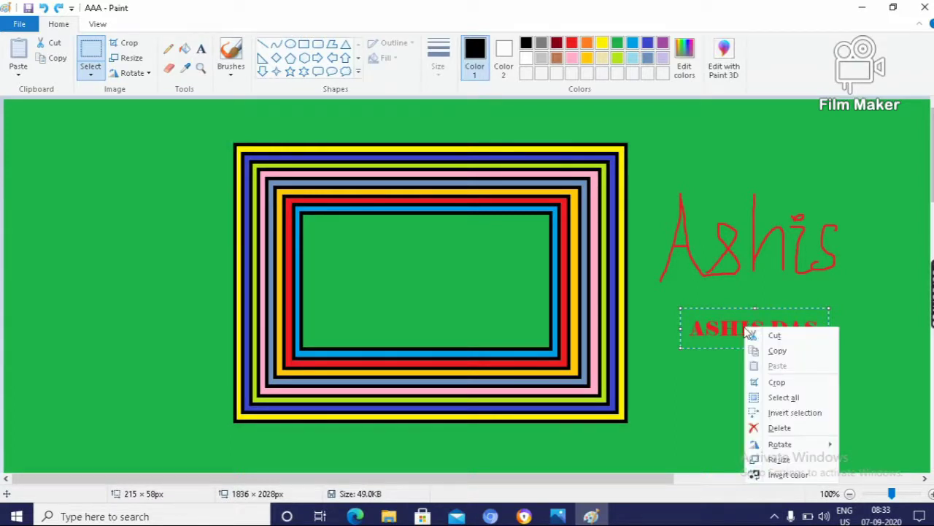
pyautogui.click(776, 352)
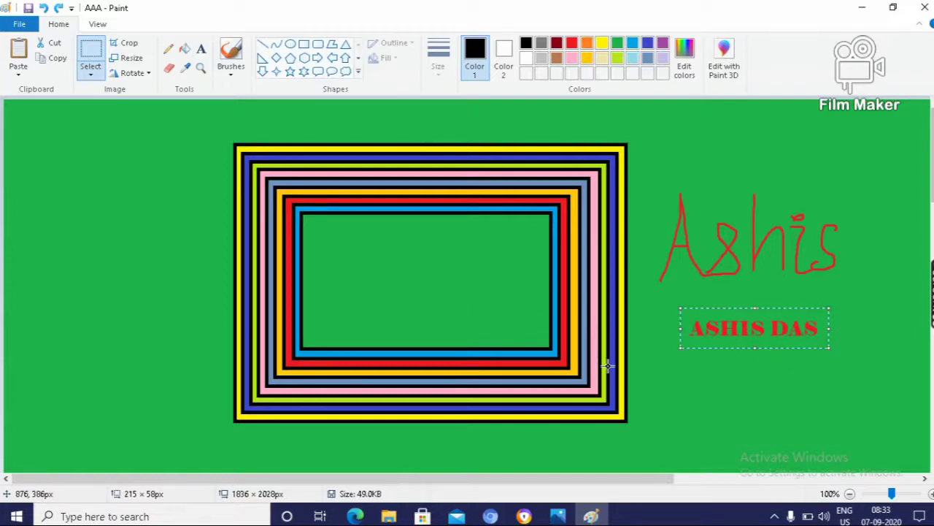
pyautogui.click(122, 252)
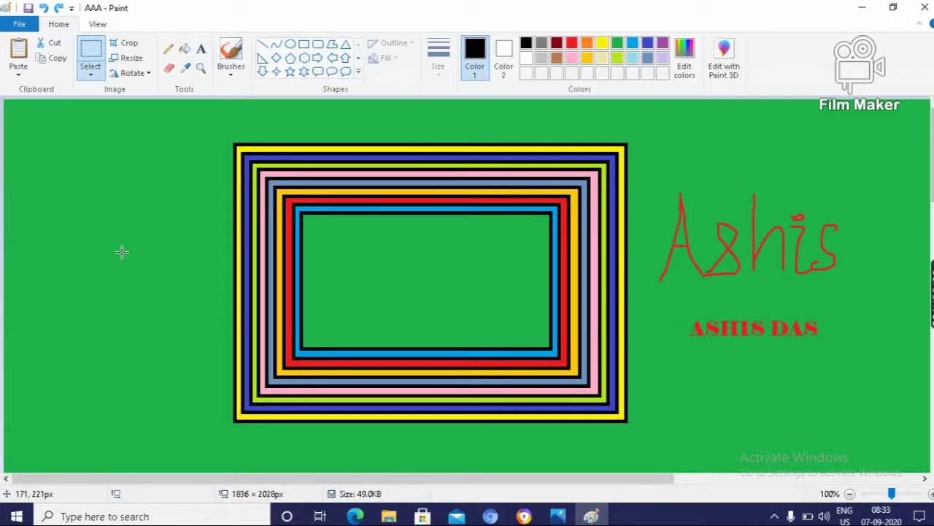
pyautogui.rightClick(123, 253)
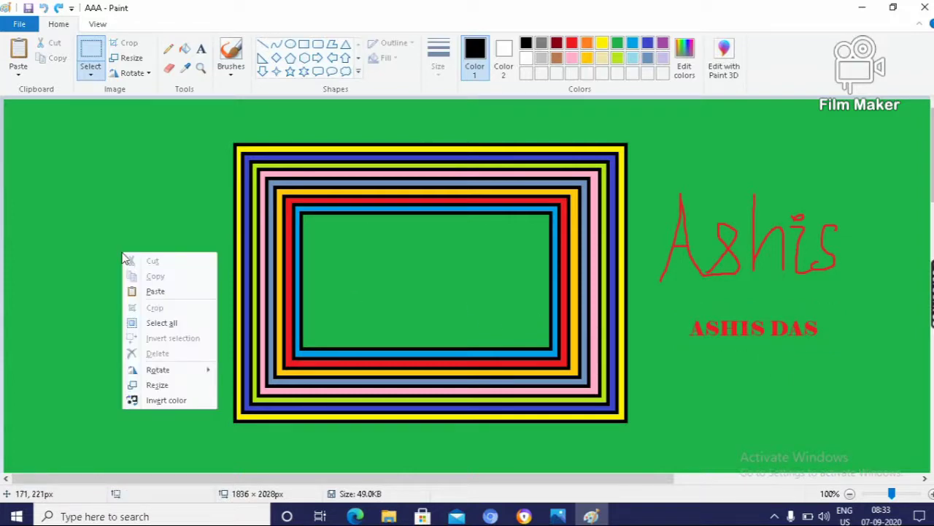
pyautogui.click(155, 291)
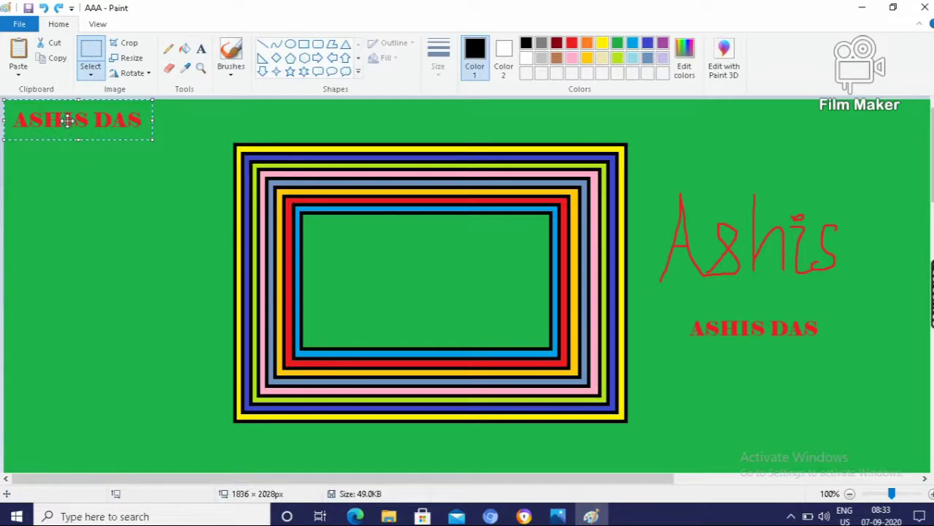
pyautogui.moveTo(67, 121); pyautogui.dragTo(416, 280)
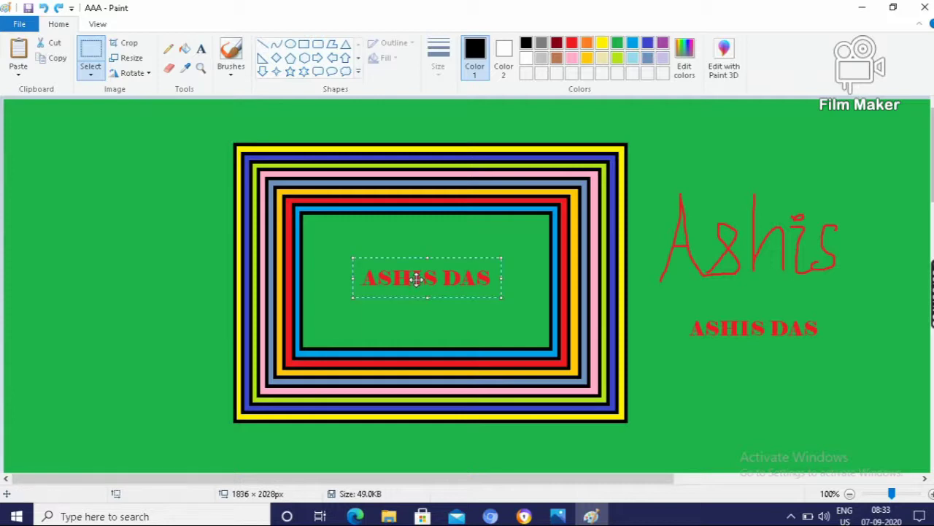
pyautogui.click(668, 390)
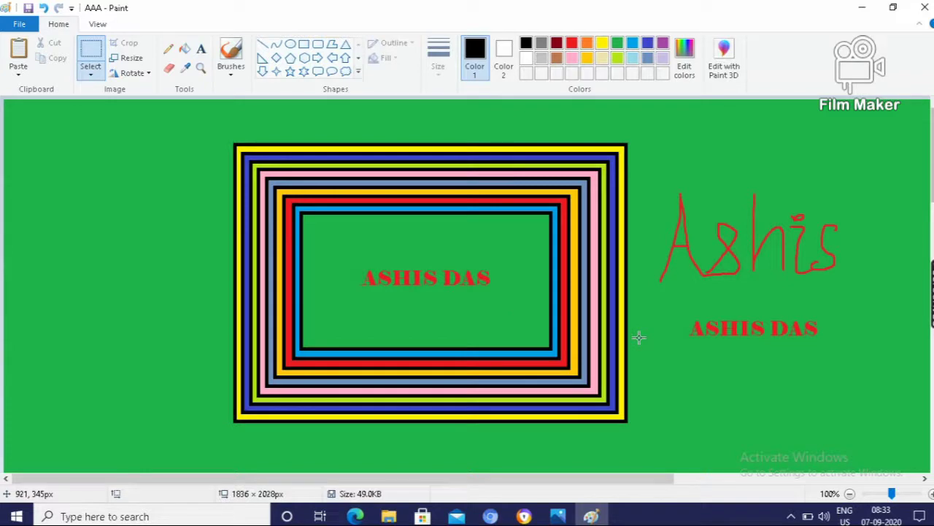
# Paste two more ASHIS DAS copies, stacking them above and below the first inside the frame.
pyautogui.hotkey('ctrl', 'v')
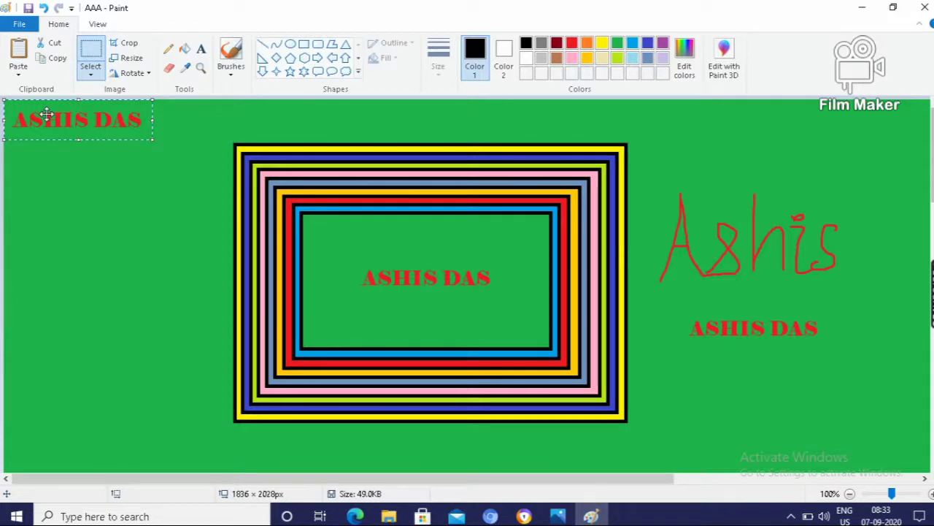
pyautogui.moveTo(46, 114); pyautogui.dragTo(397, 245)
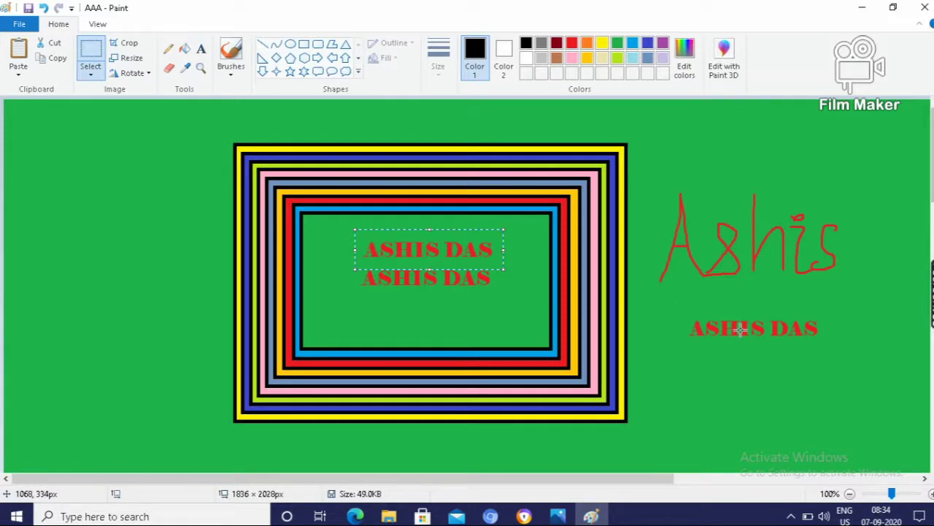
pyautogui.hotkey('ctrl', 'v')
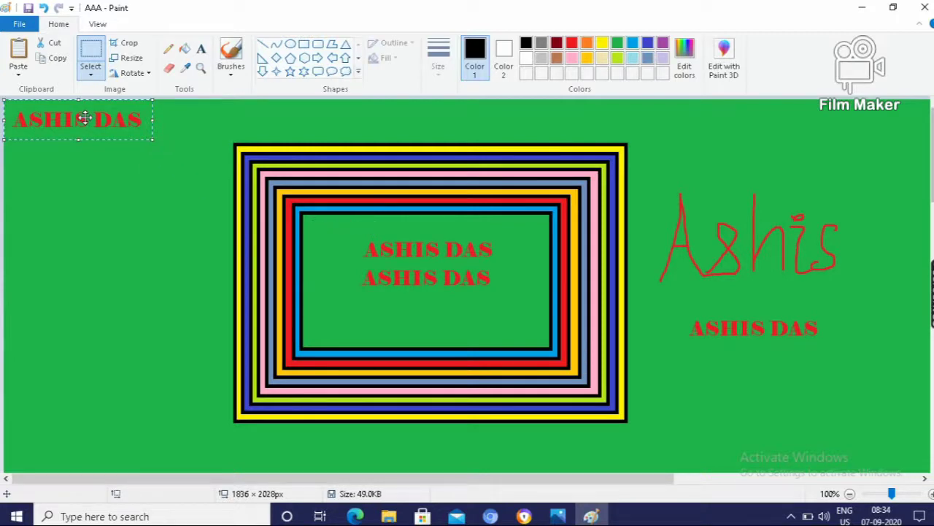
pyautogui.moveTo(84, 118); pyautogui.dragTo(432, 305)
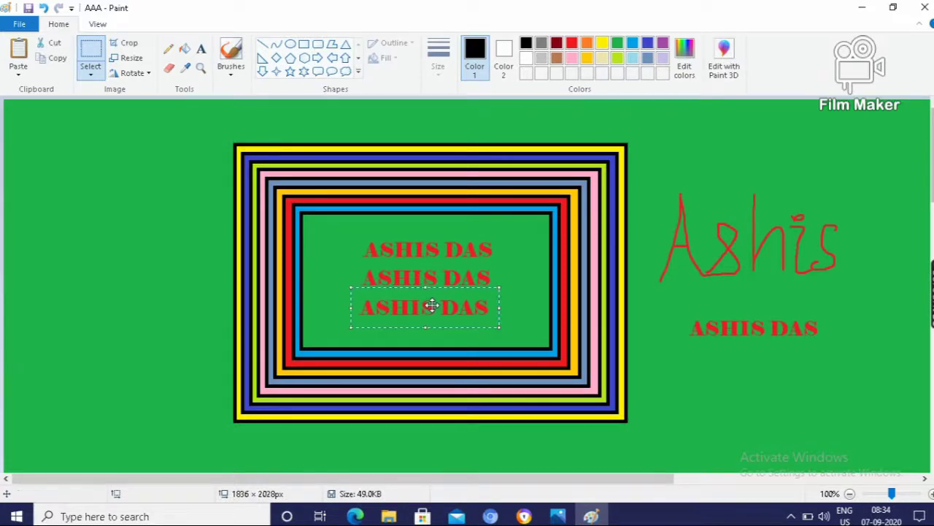
pyautogui.click(698, 348)
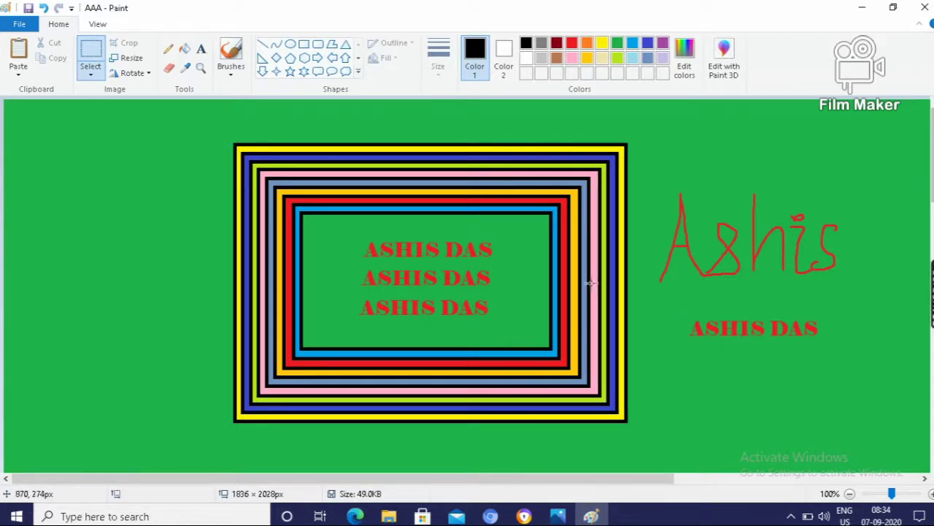
# Cut the original ASHIS DAS text and paste it as a fourth line below the three.
pyautogui.click(92, 53)
pyautogui.moveTo(681, 314); pyautogui.dragTo(822, 348)
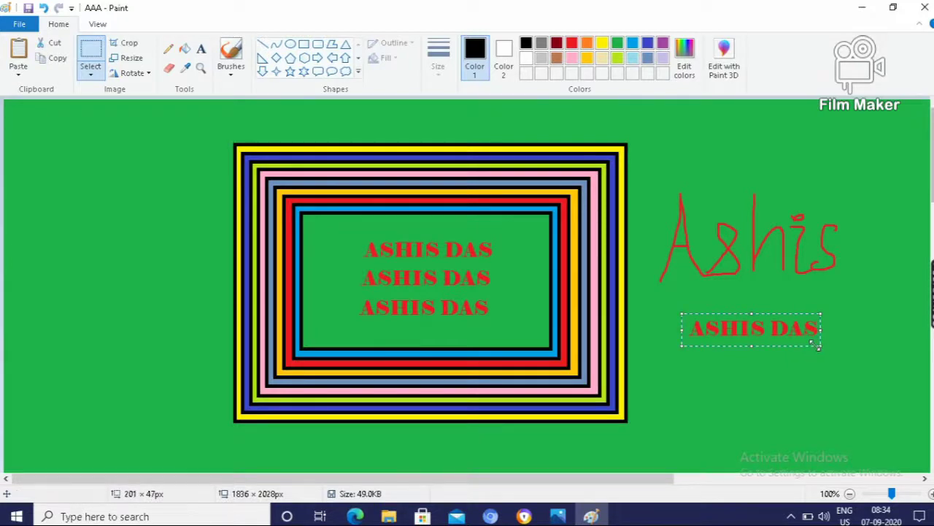
pyautogui.rightClick(782, 336)
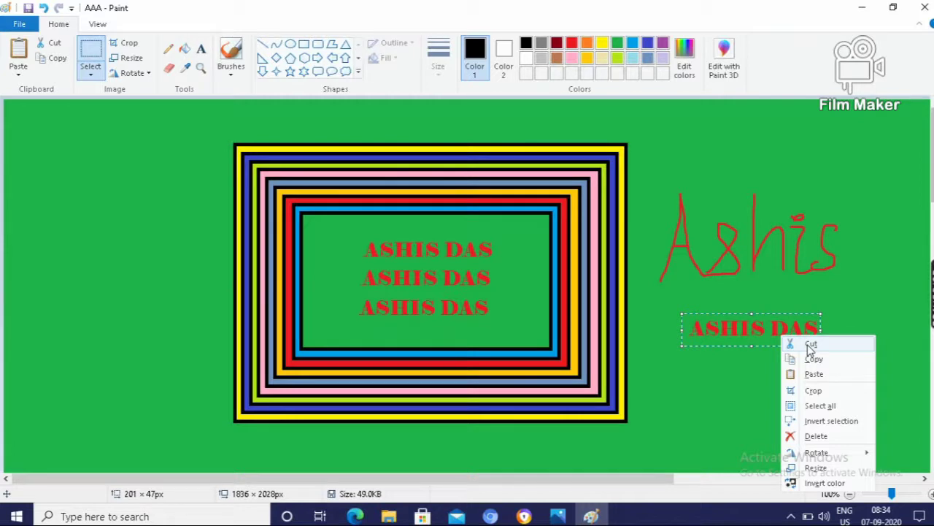
pyautogui.click(811, 344)
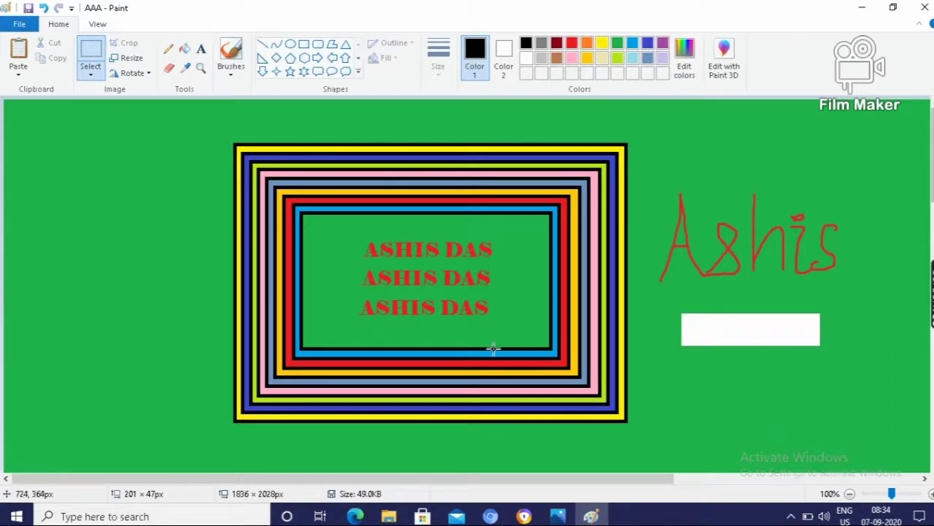
pyautogui.rightClick(155, 257)
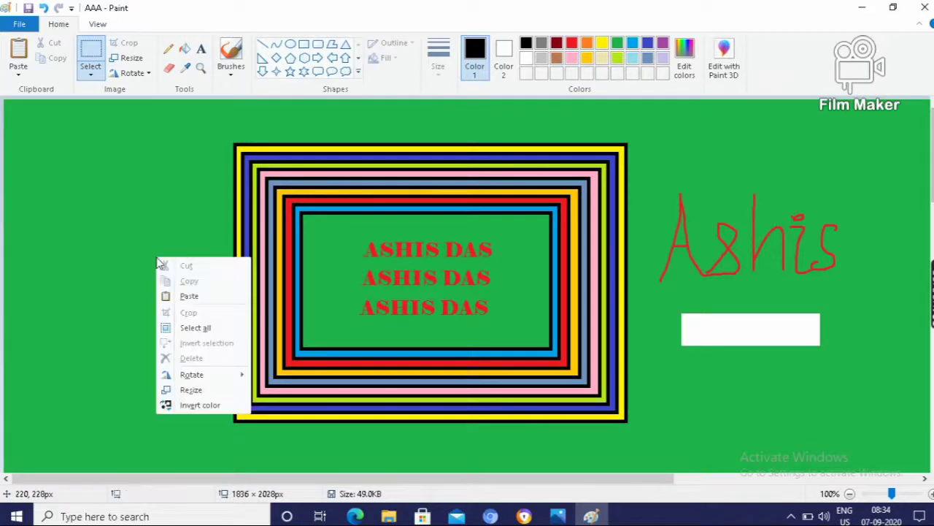
pyautogui.click(189, 298)
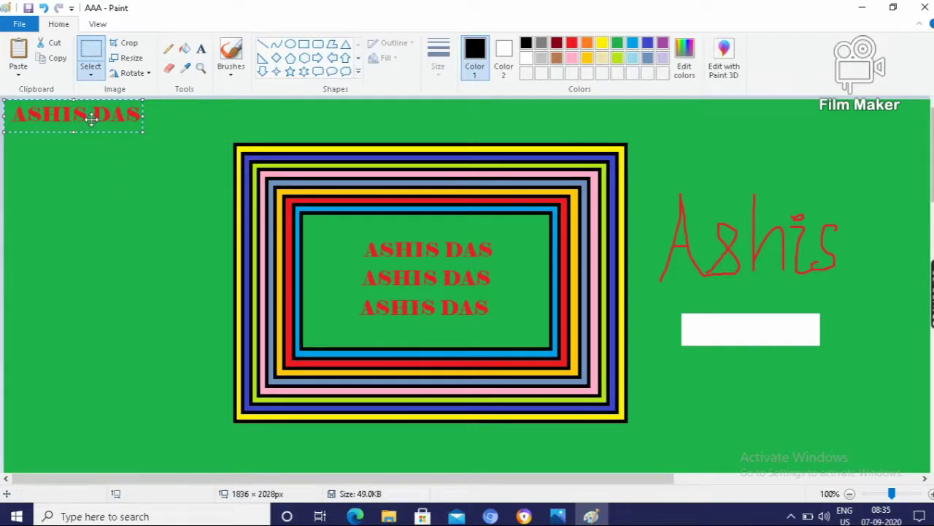
pyautogui.moveTo(91, 119); pyautogui.dragTo(438, 333)
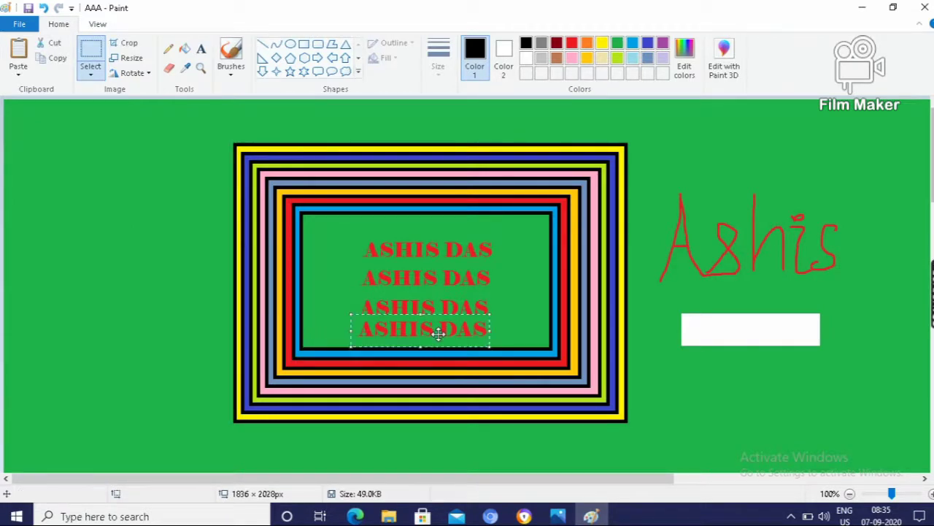
pyautogui.click(501, 329)
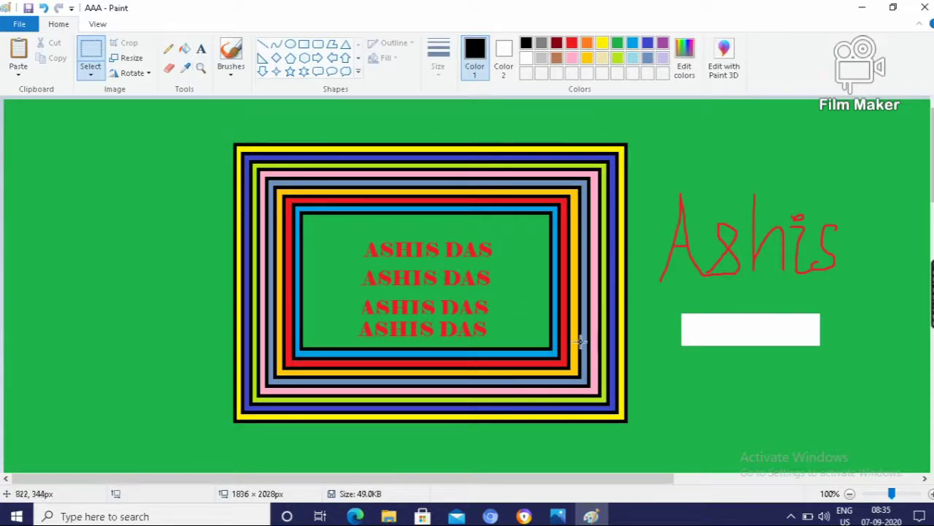
# Pick up the green background colour and fill the leftover white box with it.
pyautogui.click(187, 70)
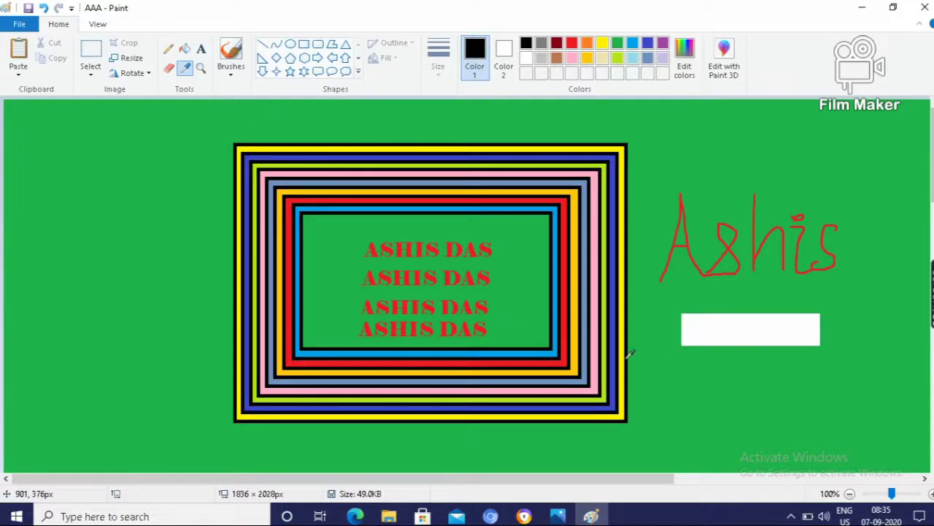
pyautogui.click(680, 376)
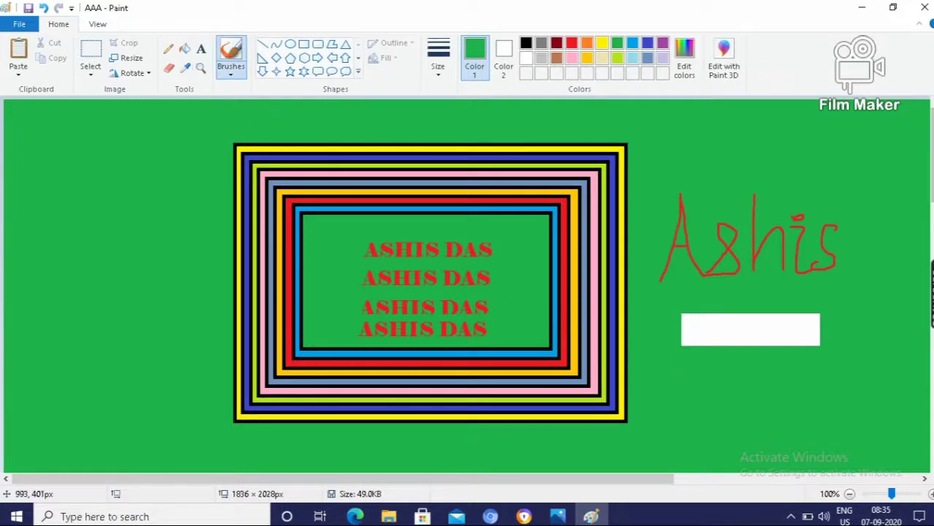
pyautogui.click(188, 67)
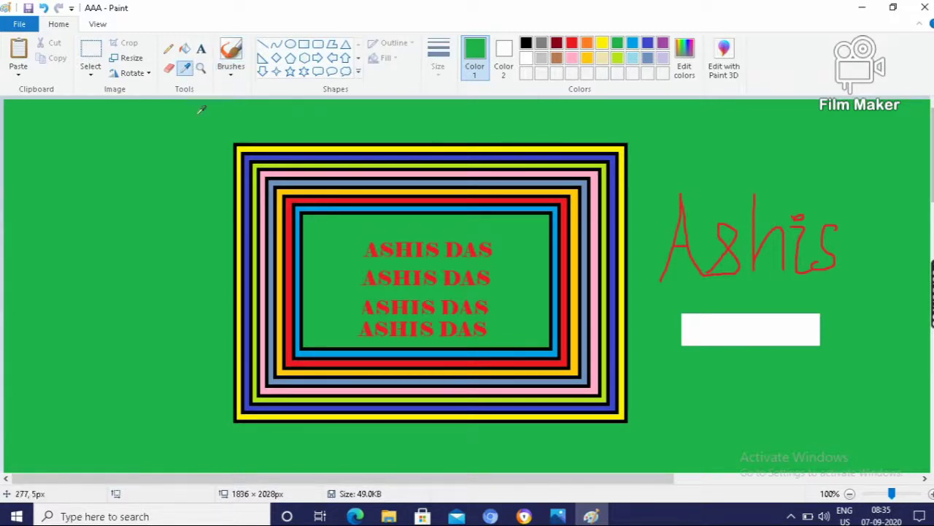
pyautogui.click(208, 159)
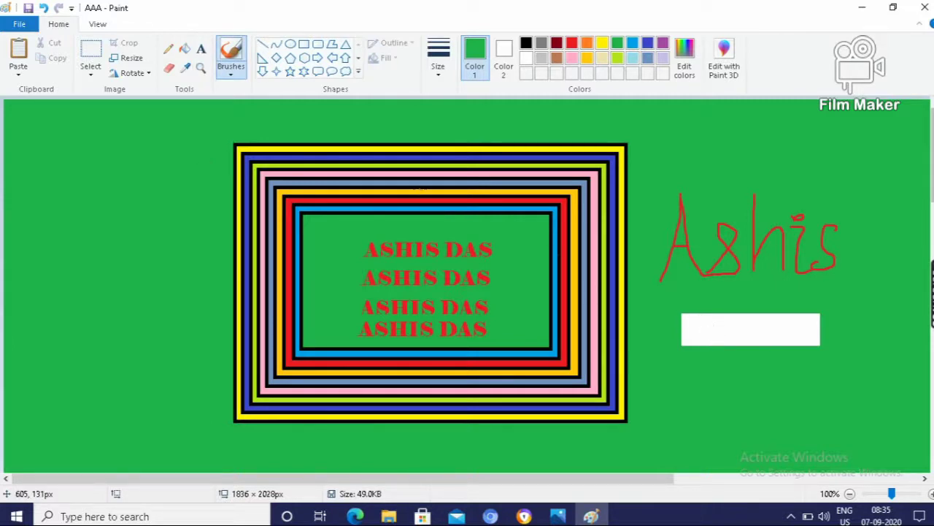
pyautogui.click(186, 49)
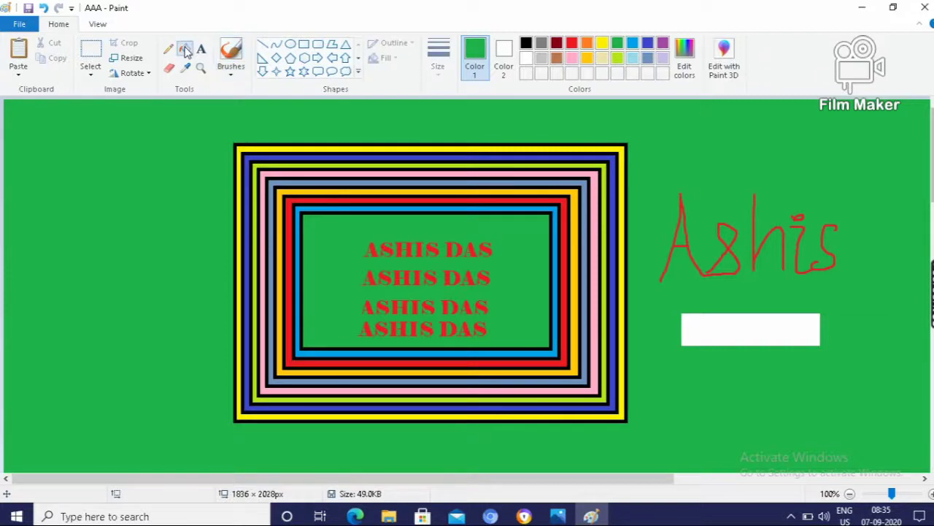
pyautogui.click(711, 320)
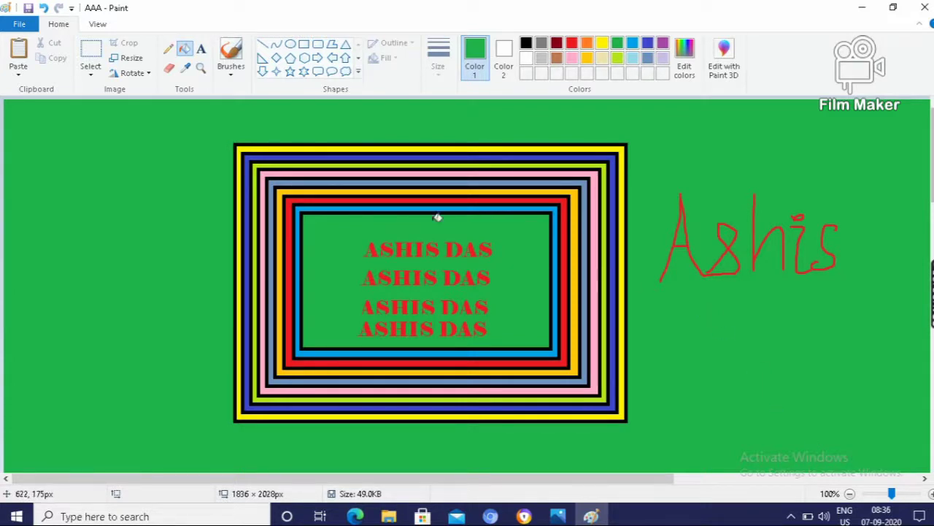
# Save the picture, then save it again under the new name ASHIS.
pyautogui.click(19, 26)
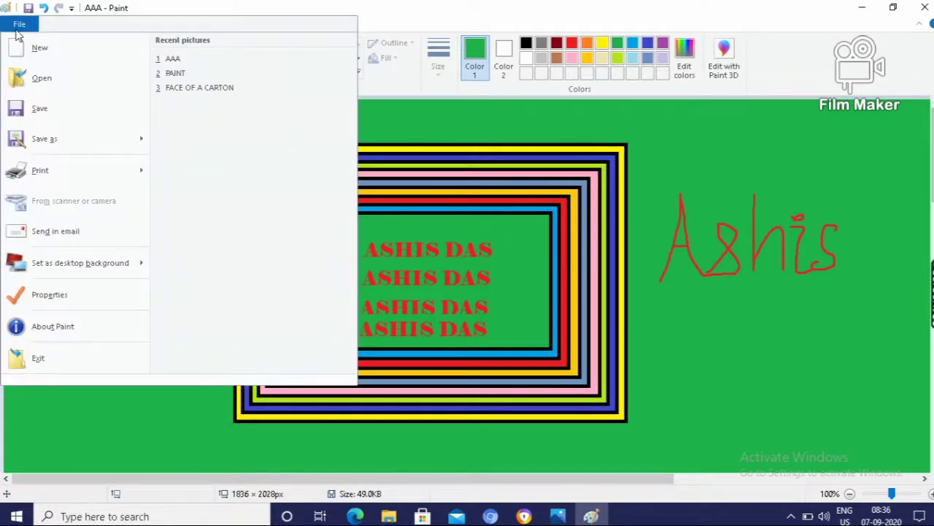
pyautogui.click(34, 109)
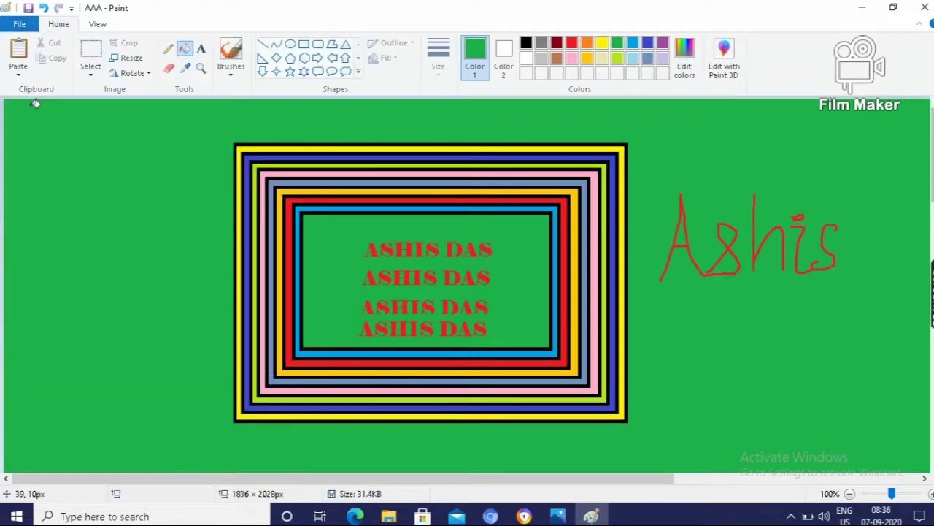
pyautogui.click(18, 23)
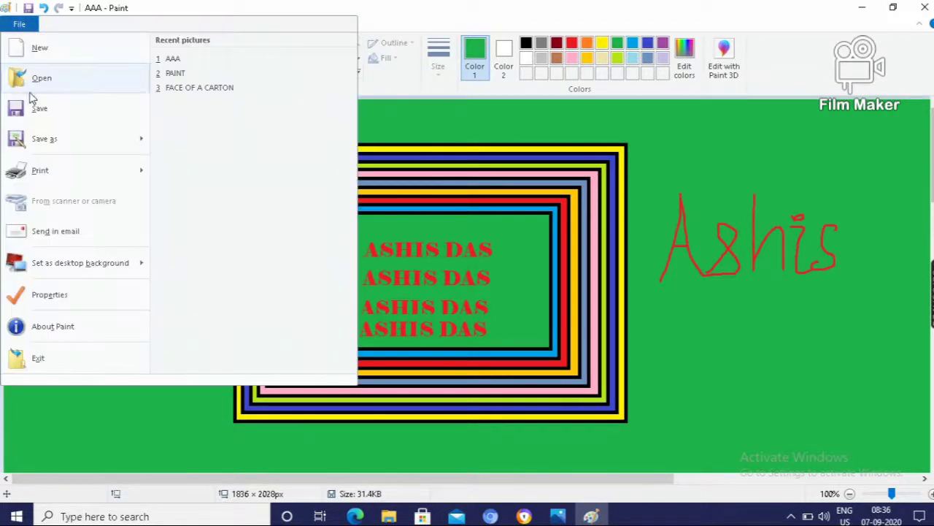
pyautogui.moveTo(42, 139)
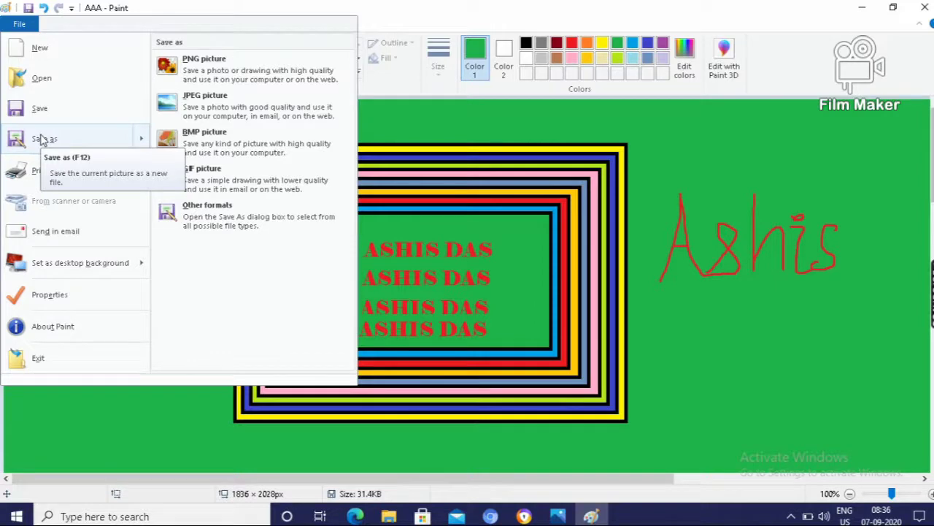
pyautogui.click(42, 138)
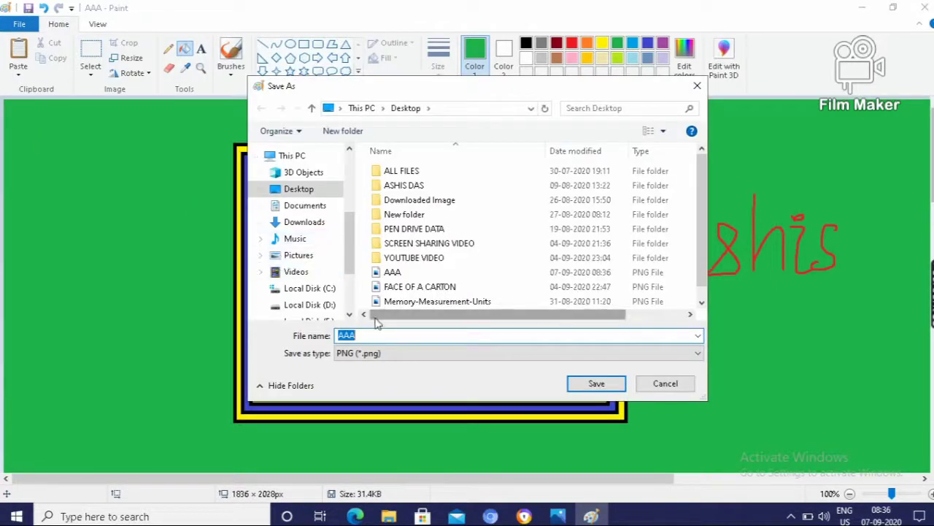
pyautogui.press('BackSpace')
pyautogui.write('ASHIS')
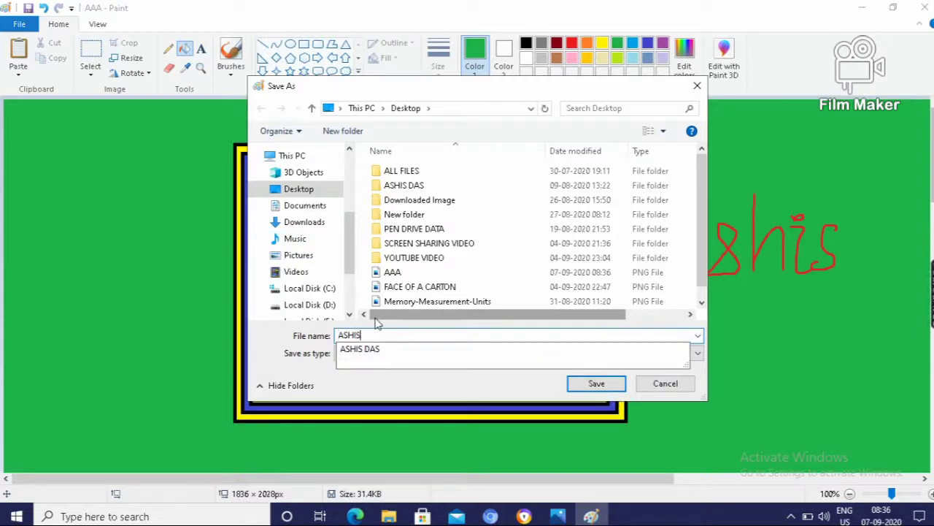
pyautogui.click(597, 387)
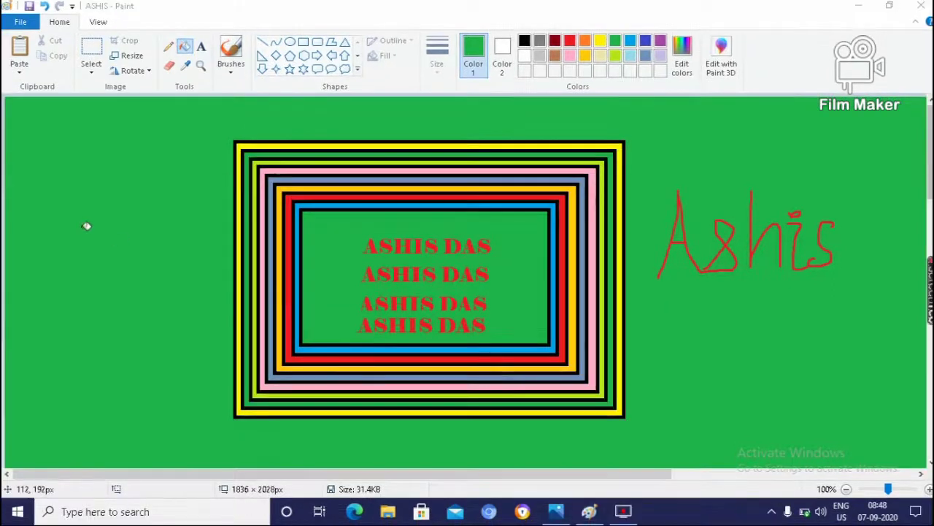
# Open Save as and cancel, try saving as BMP picture and cancel, then reopen the File menu.
pyautogui.click(23, 22)
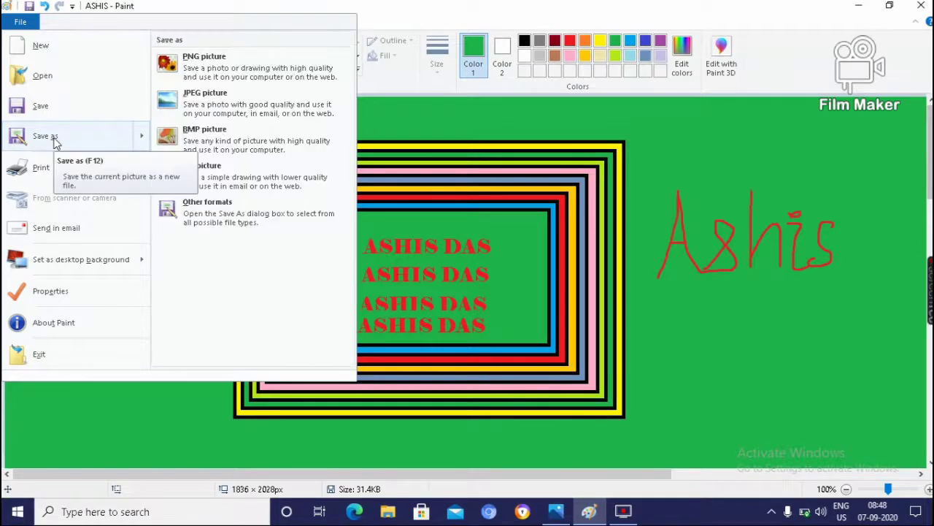
pyautogui.click(54, 140)
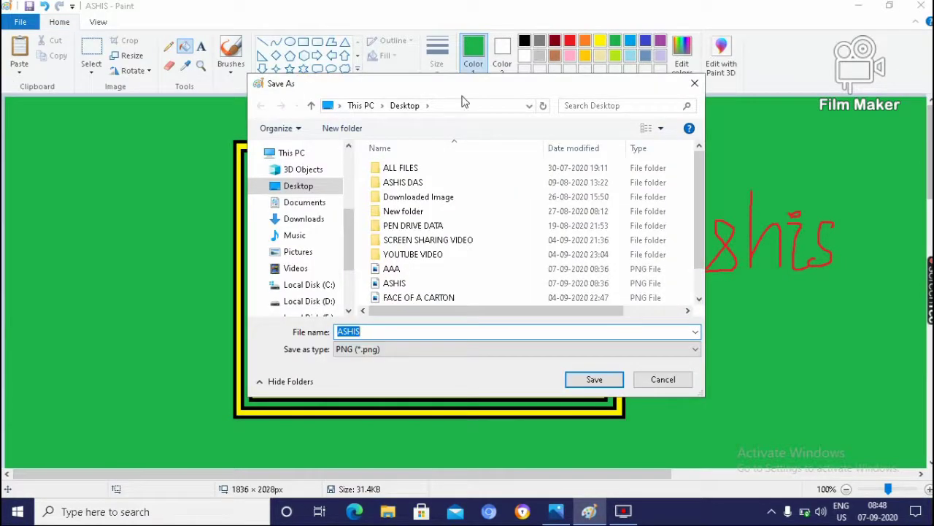
pyautogui.click(694, 83)
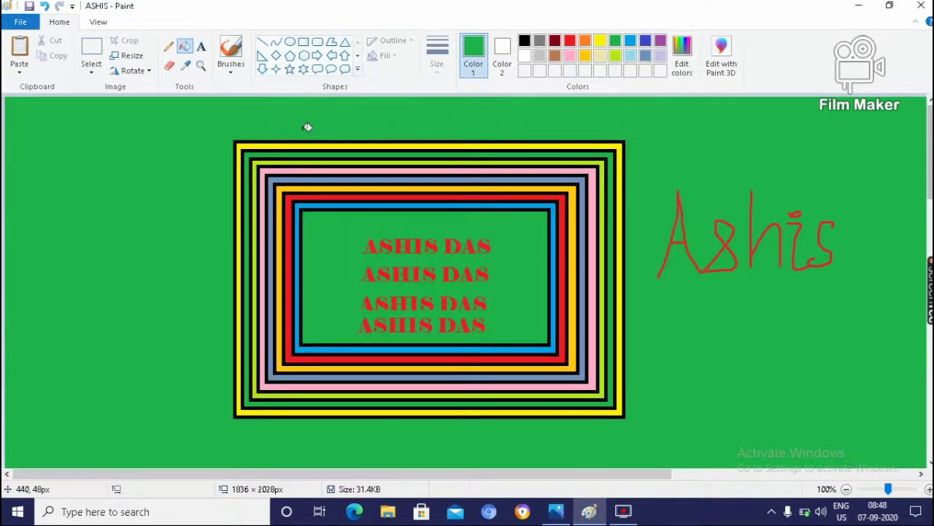
pyautogui.click(21, 22)
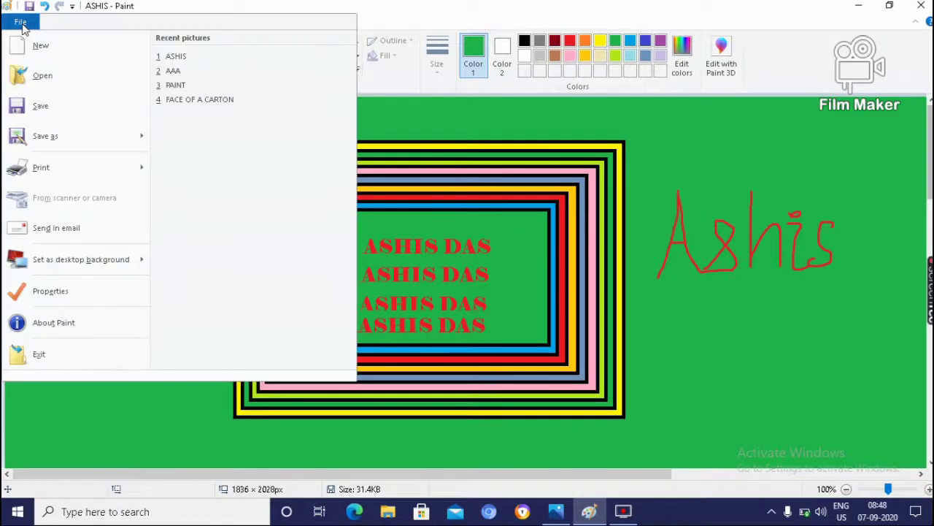
pyautogui.moveTo(62, 141)
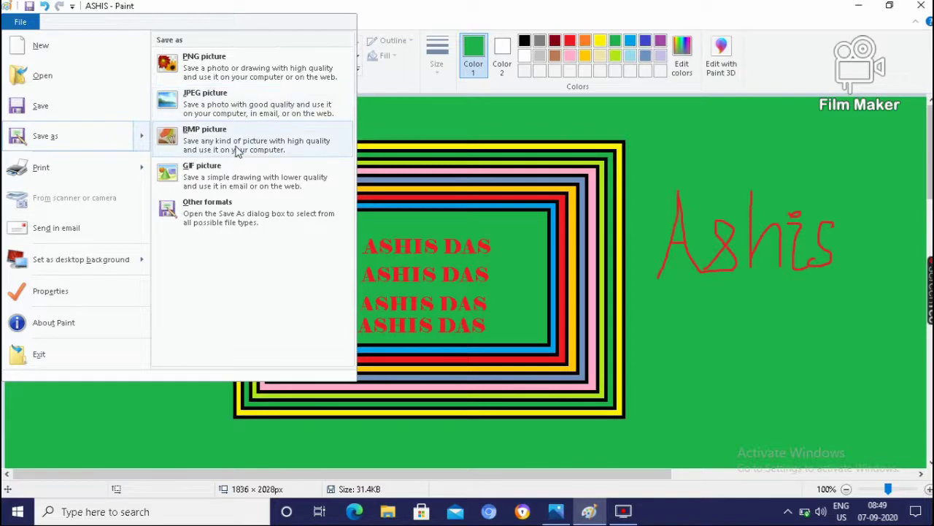
pyautogui.click(212, 146)
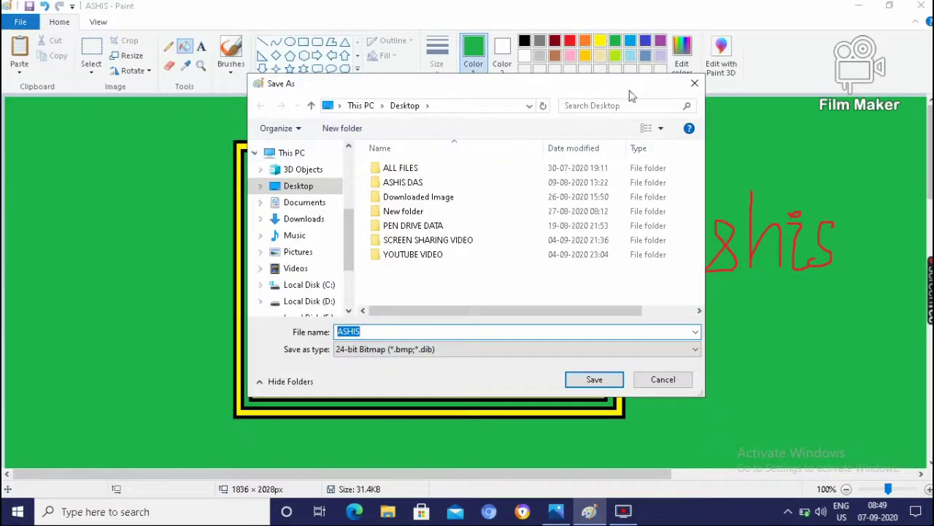
pyautogui.click(695, 83)
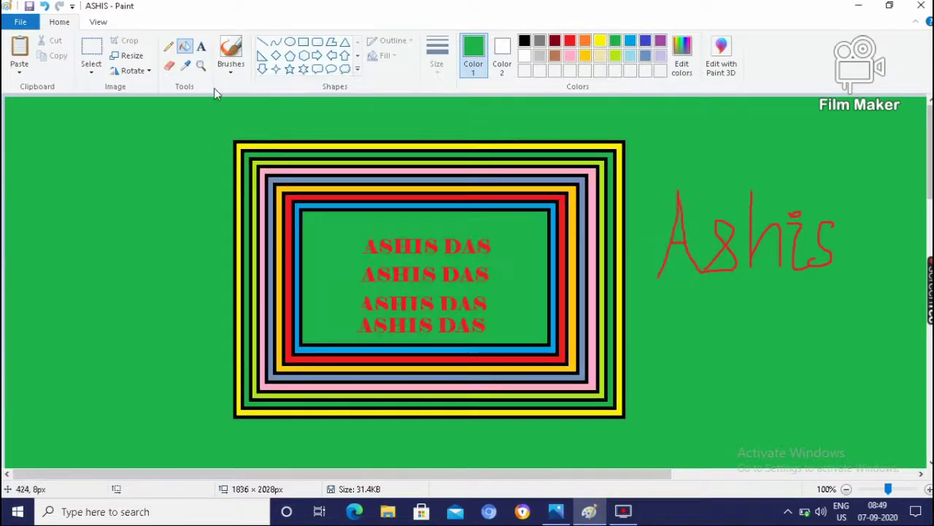
pyautogui.click(26, 25)
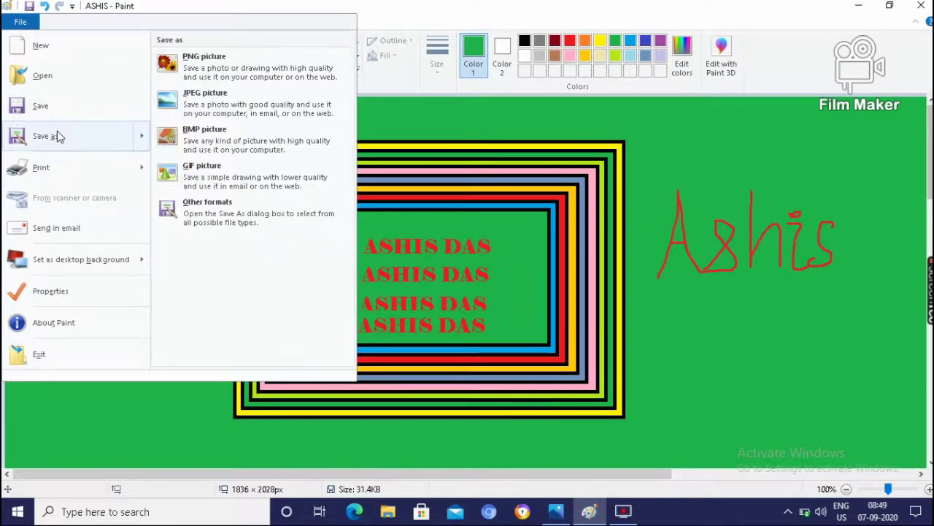